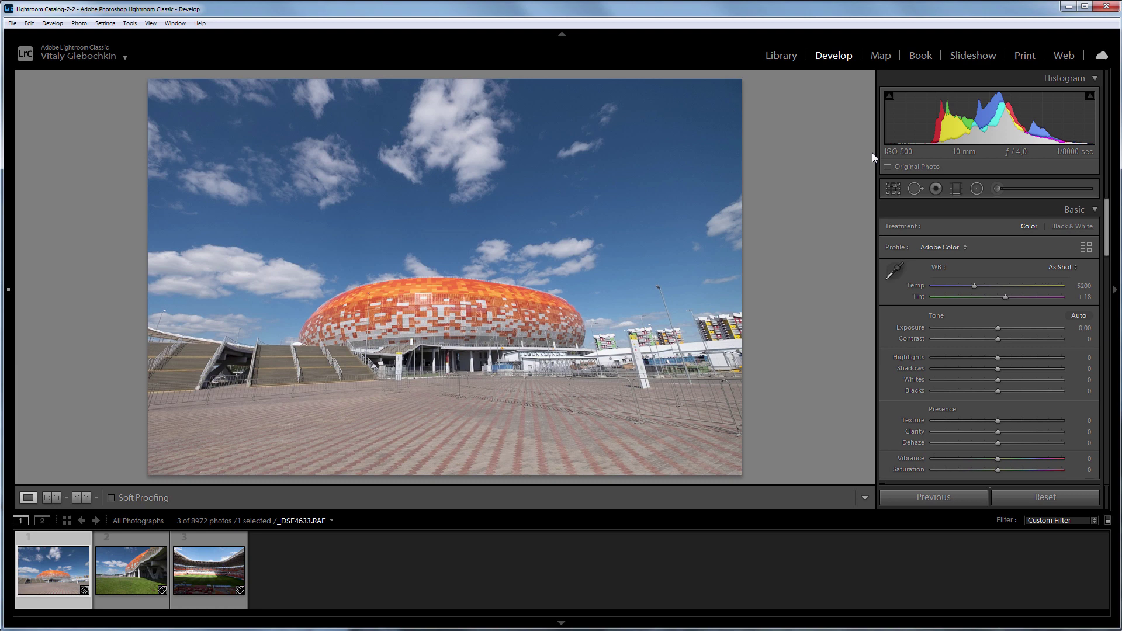
Step: Browse the stadium photo's profiles down to the expanded Camera Matching group, keeping Adobe Color
left_click(1085, 247)
scroll(906, 374, "down", 3)
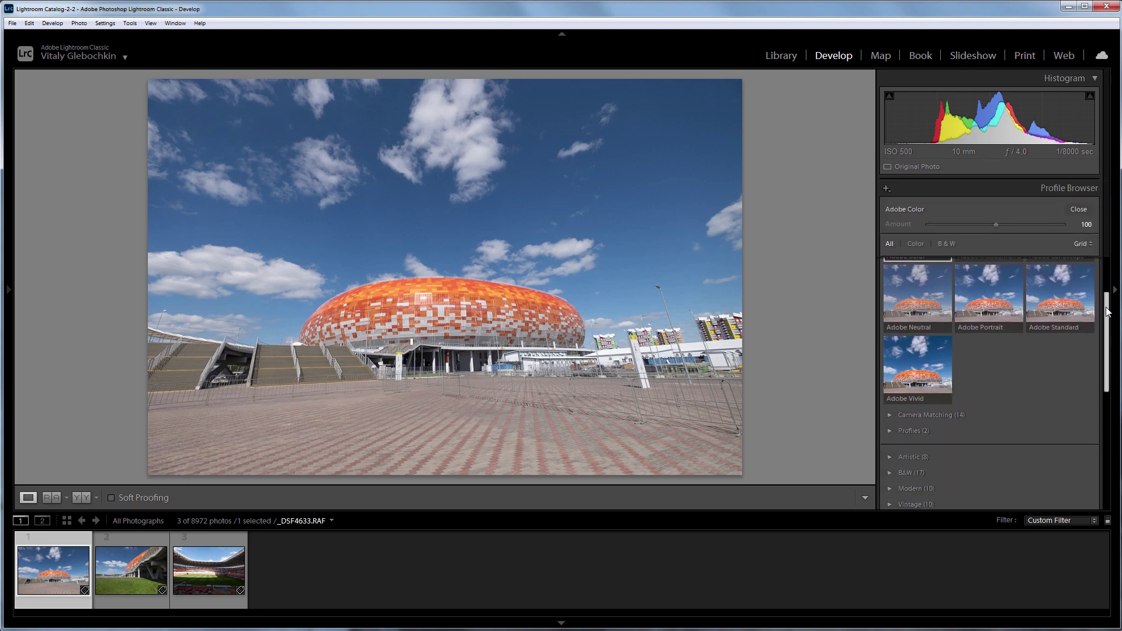
left_click(890, 398)
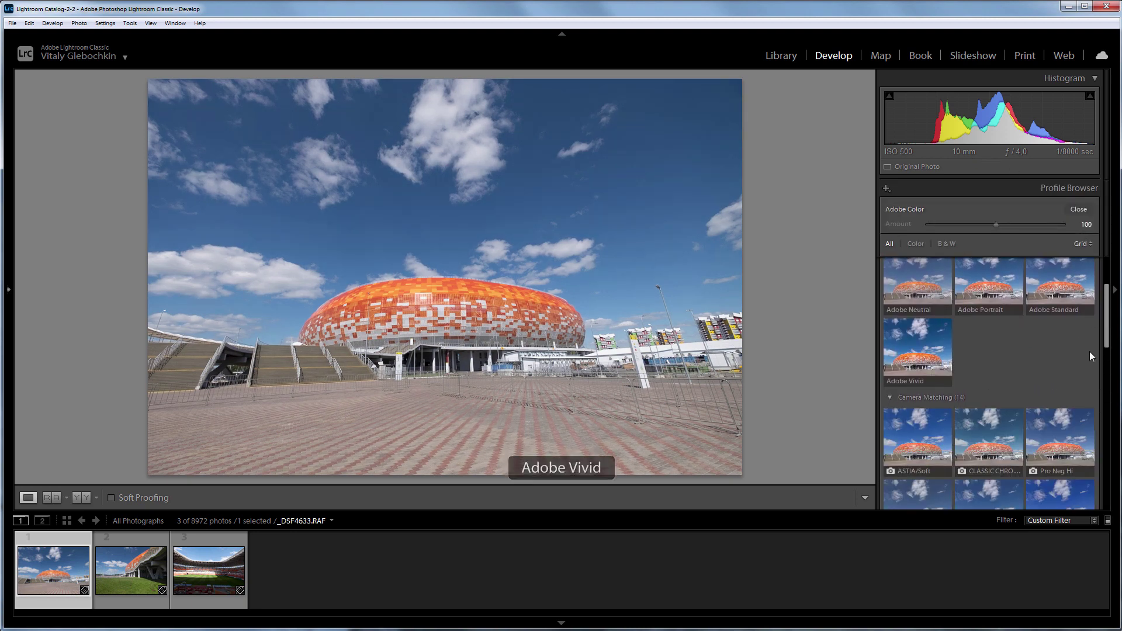
left_click_drag(1109, 332, 1106, 368)
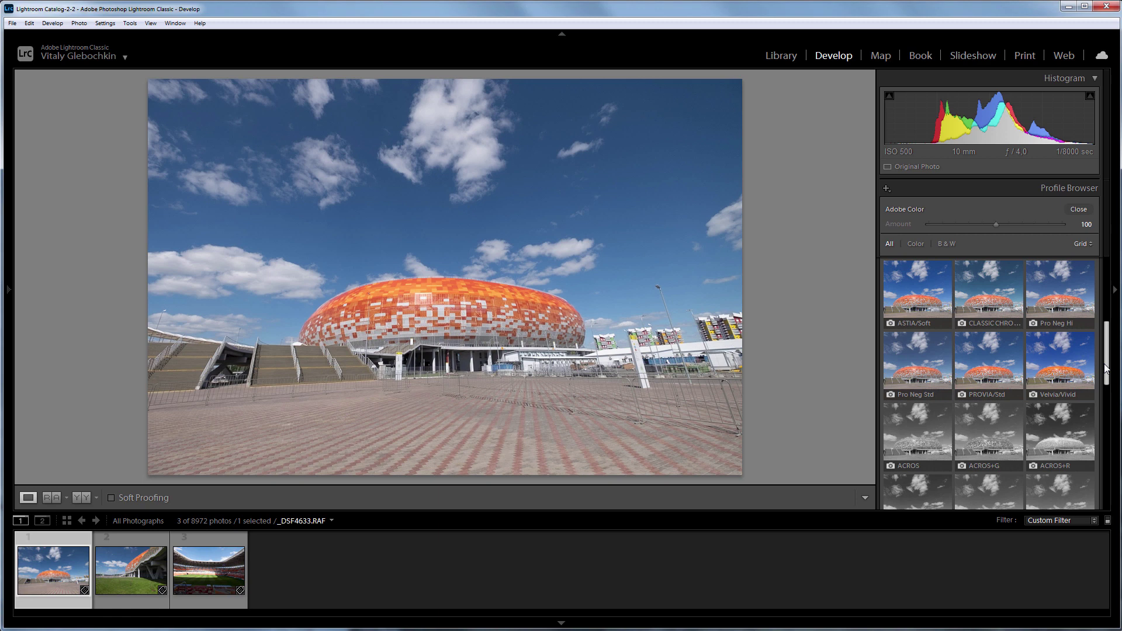
mouse_move(1106, 368)
left_mouse_down()
mouse_move(1110, 398)
mouse_move(1116, 357)
left_mouse_up()
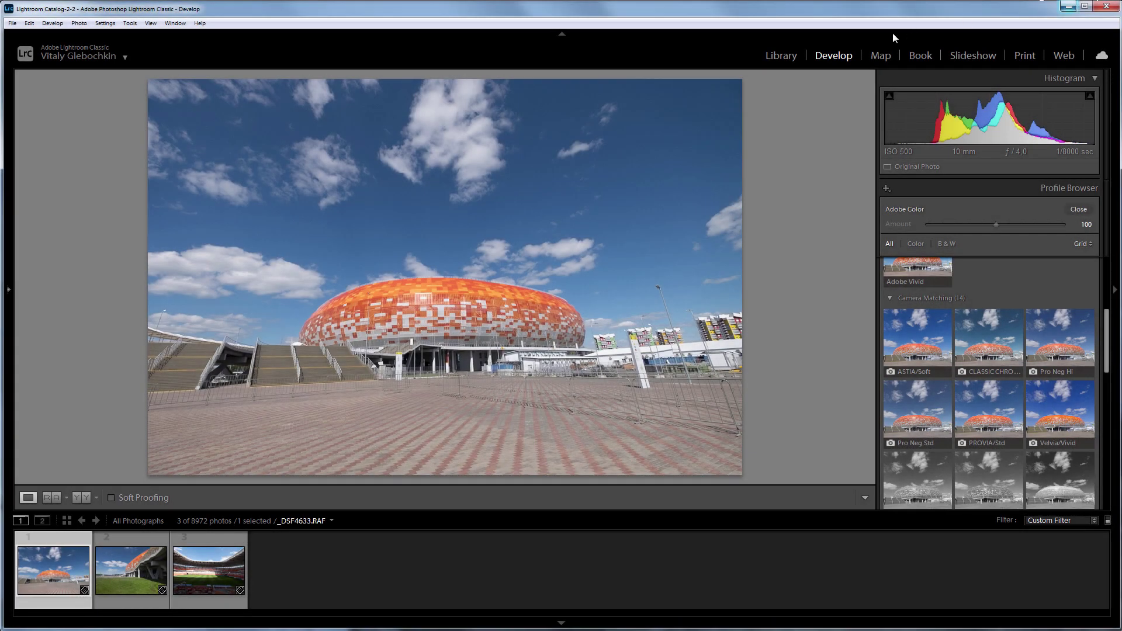
Step: Filter the Library to the eterna keyword, hide the left panel, and return to Develop
left_click(780, 55)
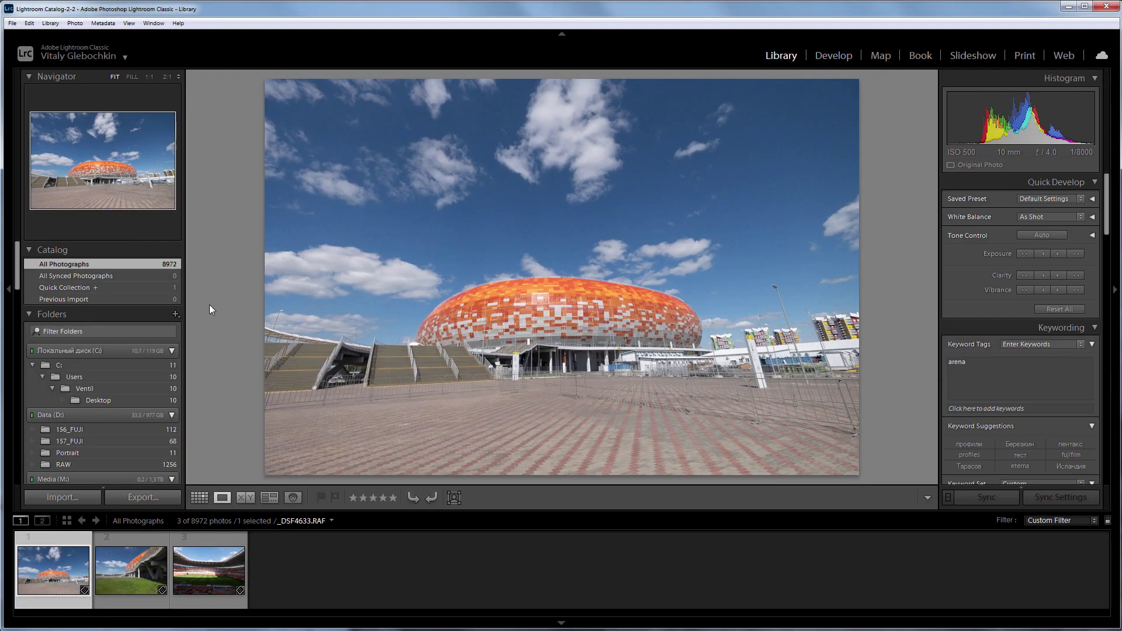
scroll(1063, 440, "down", 5)
scroll(1063, 440, "down", 2)
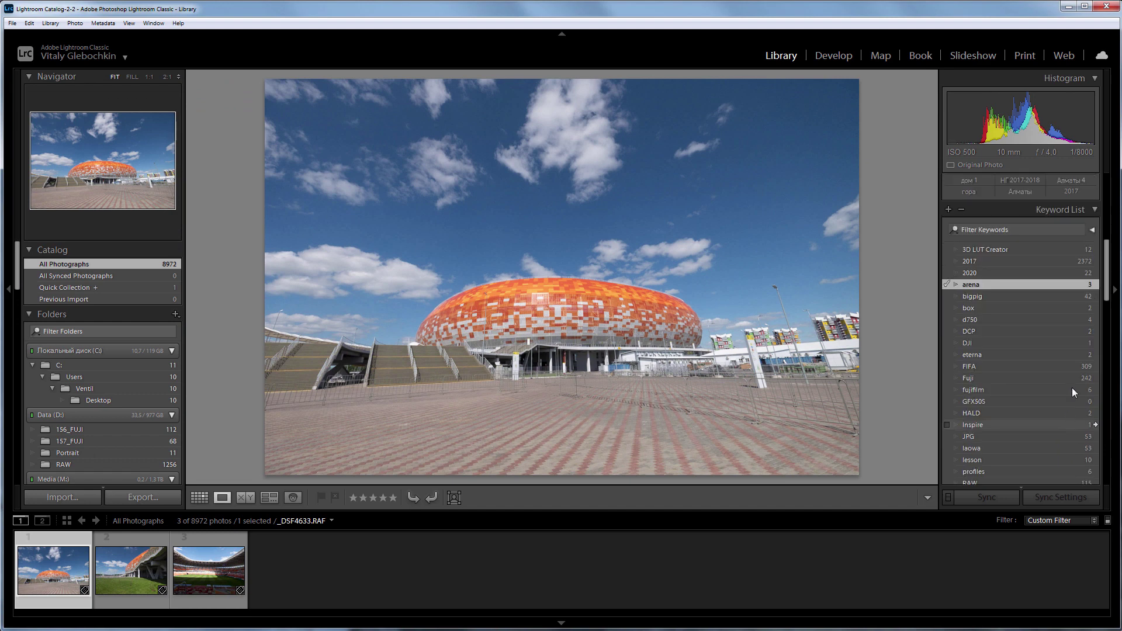
left_click(1096, 355)
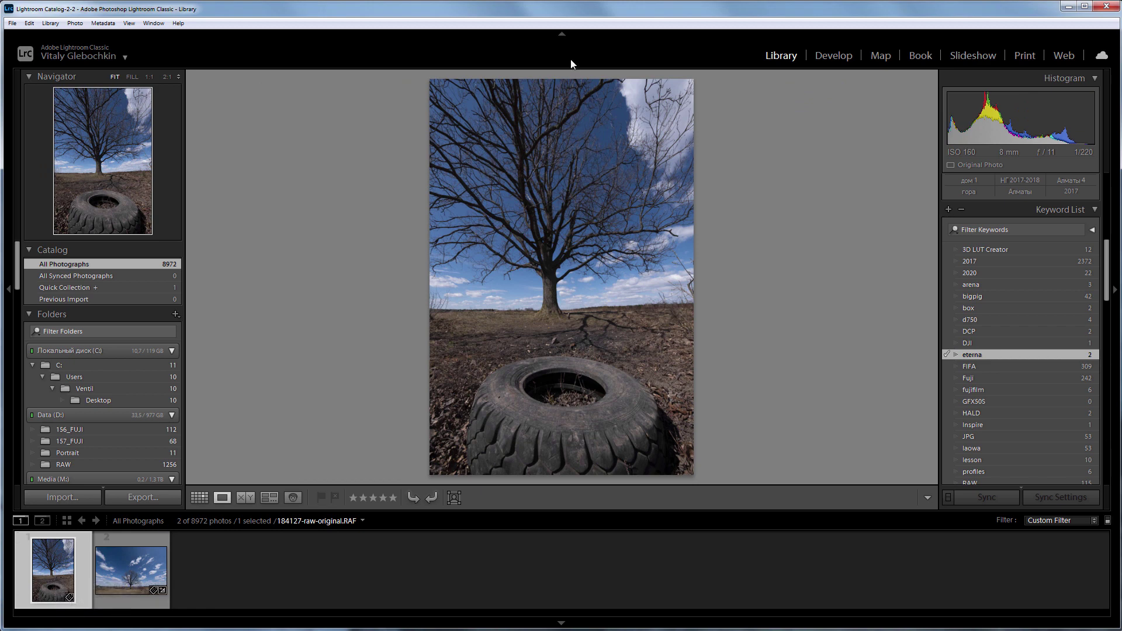
left_click(9, 289)
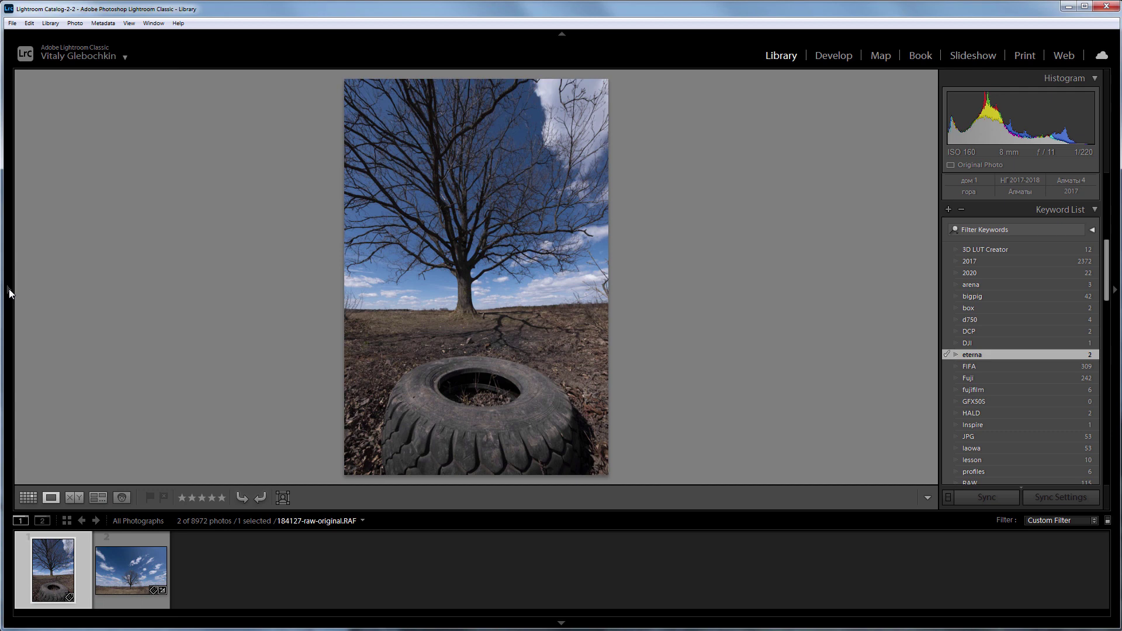
left_click(834, 55)
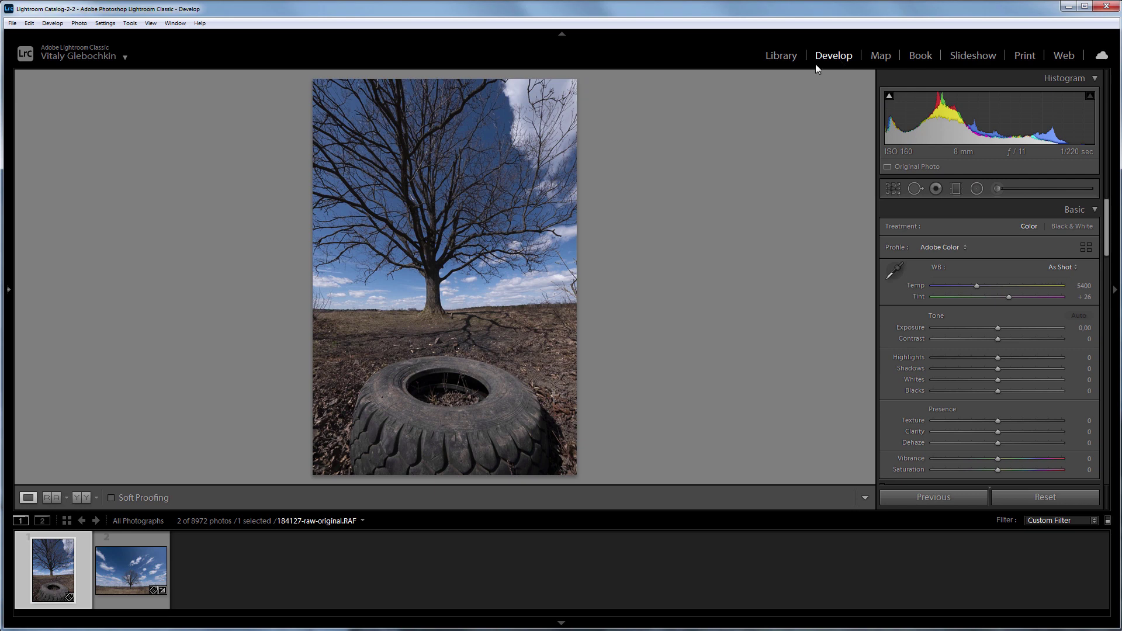
Step: Create virtual copies of the tire photo and the field photo
right_click(65, 570)
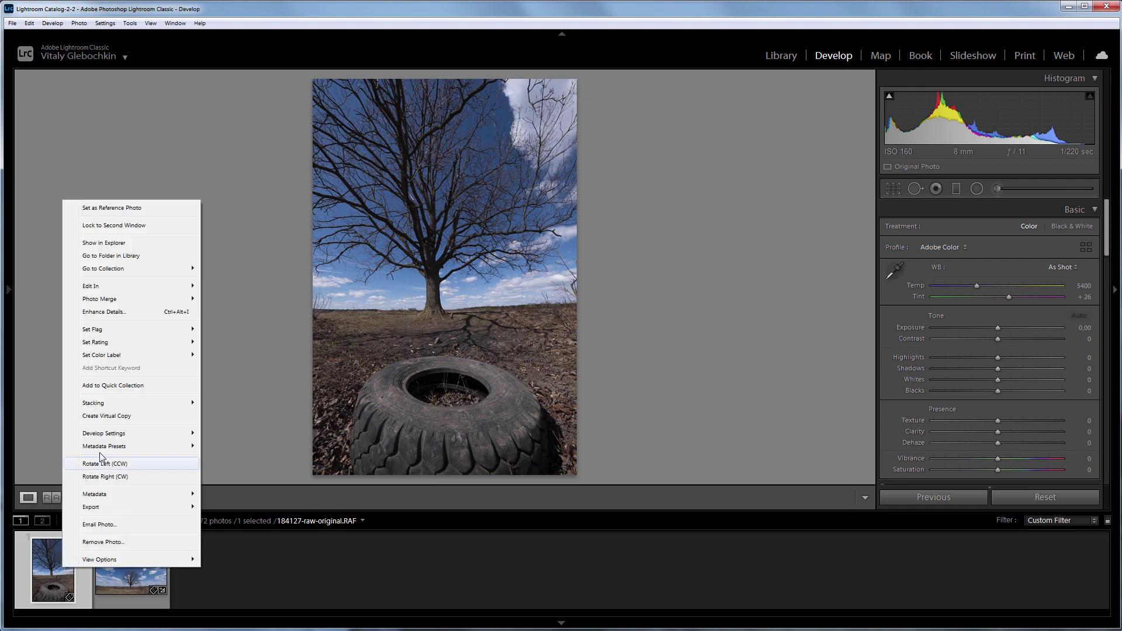
left_click(108, 416)
right_click(187, 564)
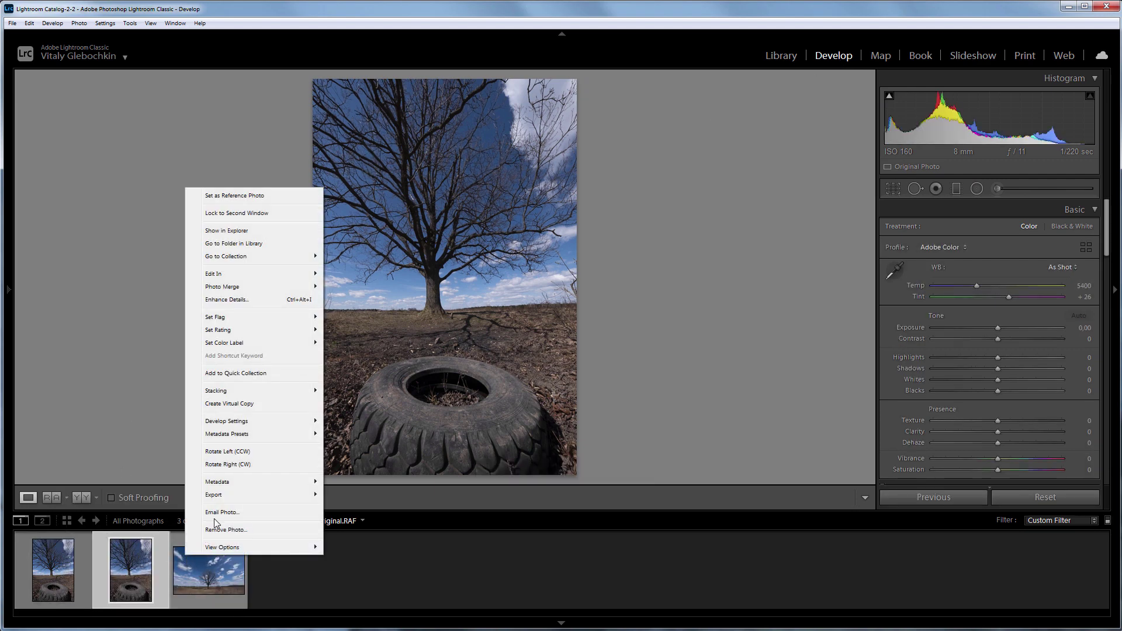
left_click(234, 404)
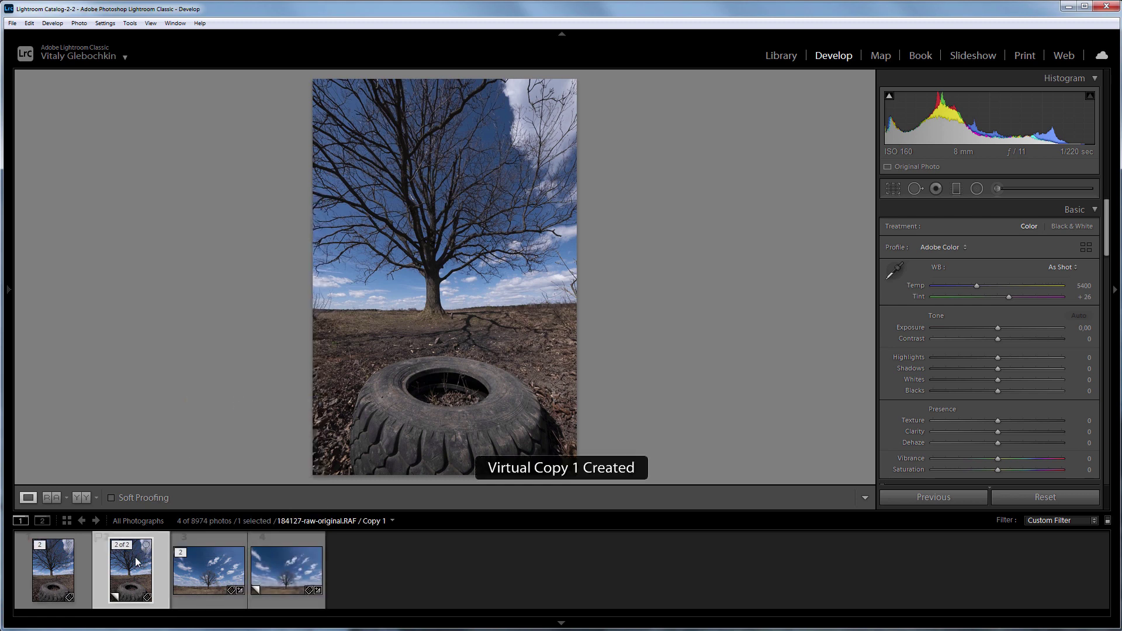
Step: Apply Camera BLEACH BYPASS to both virtual copies, then reselect the original tire photo
left_click(1086, 247)
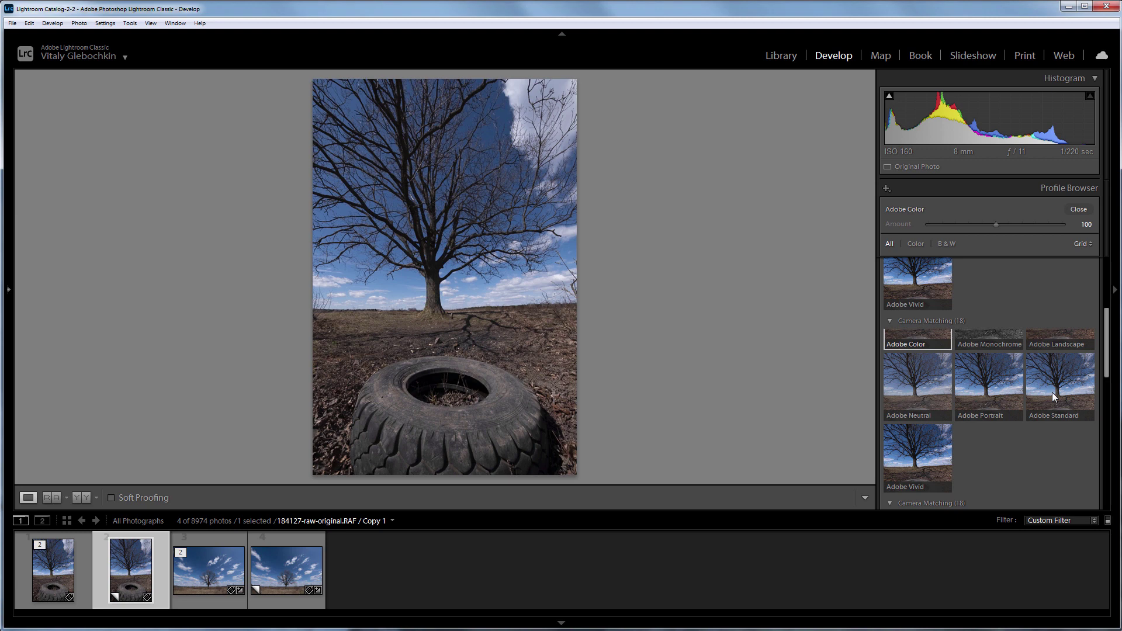
scroll(1055, 397, "down", 3)
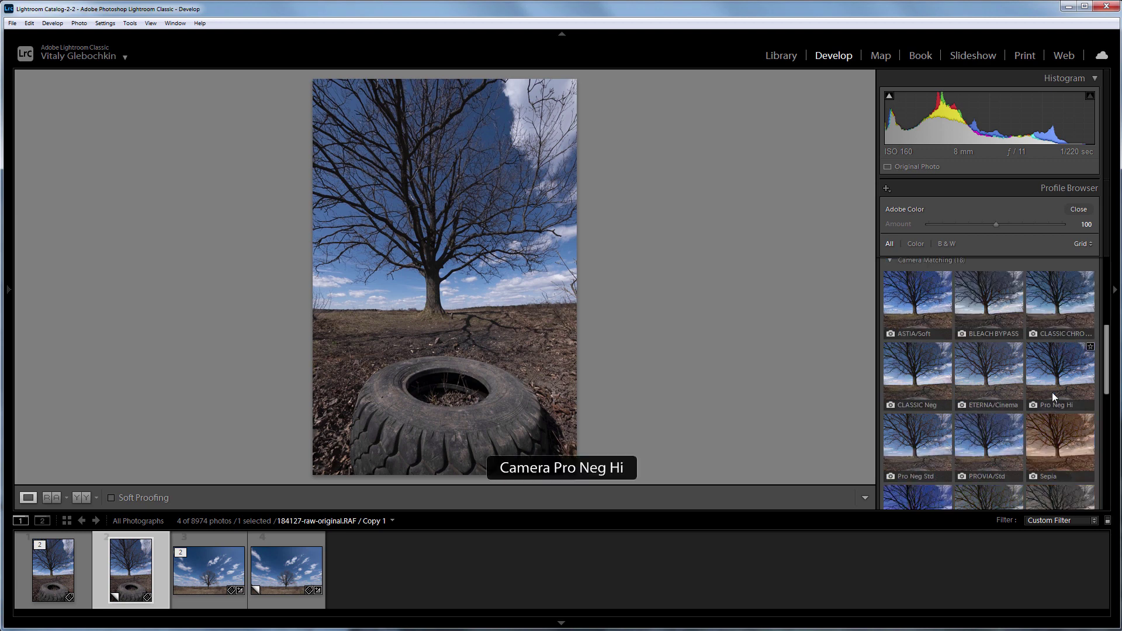
left_click(990, 300)
left_click(289, 578)
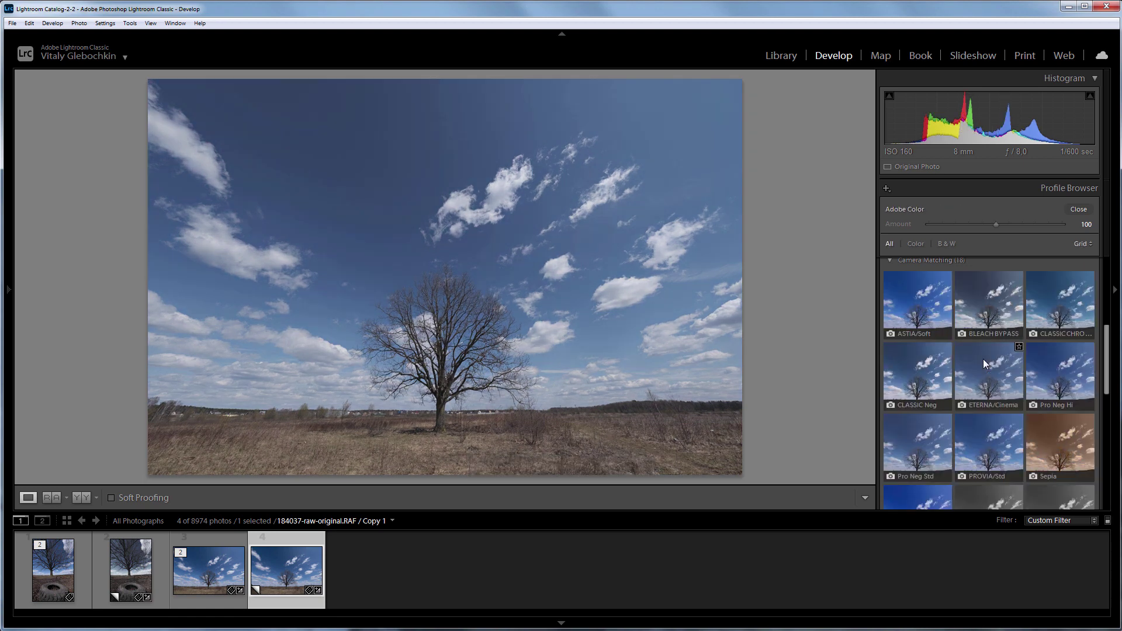
left_click(994, 320)
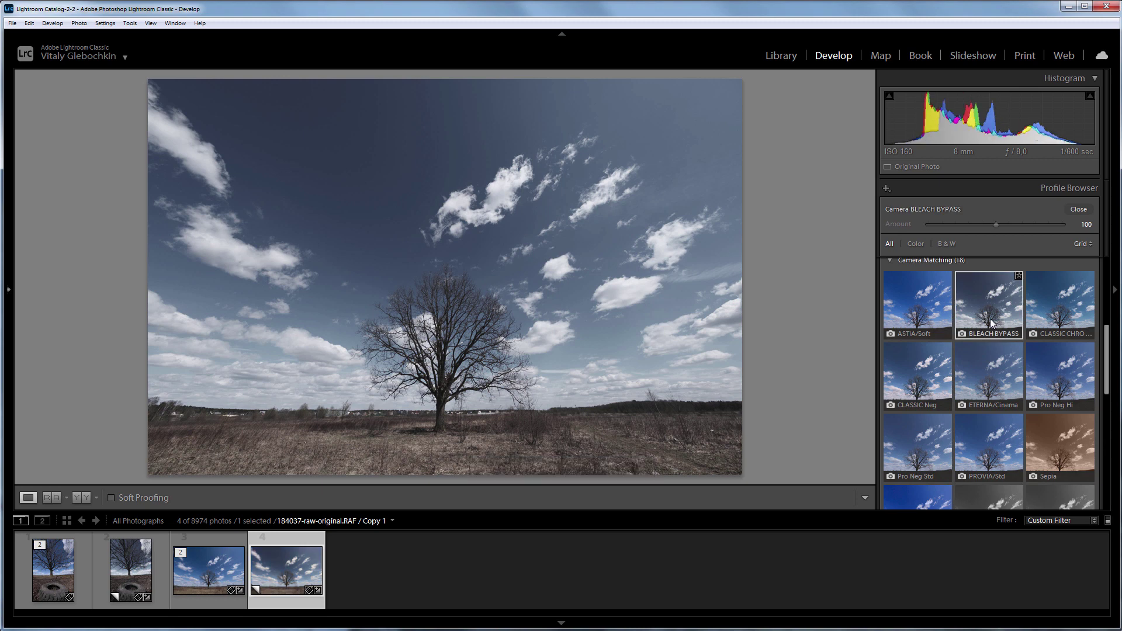
left_click(1086, 212)
left_click(67, 579)
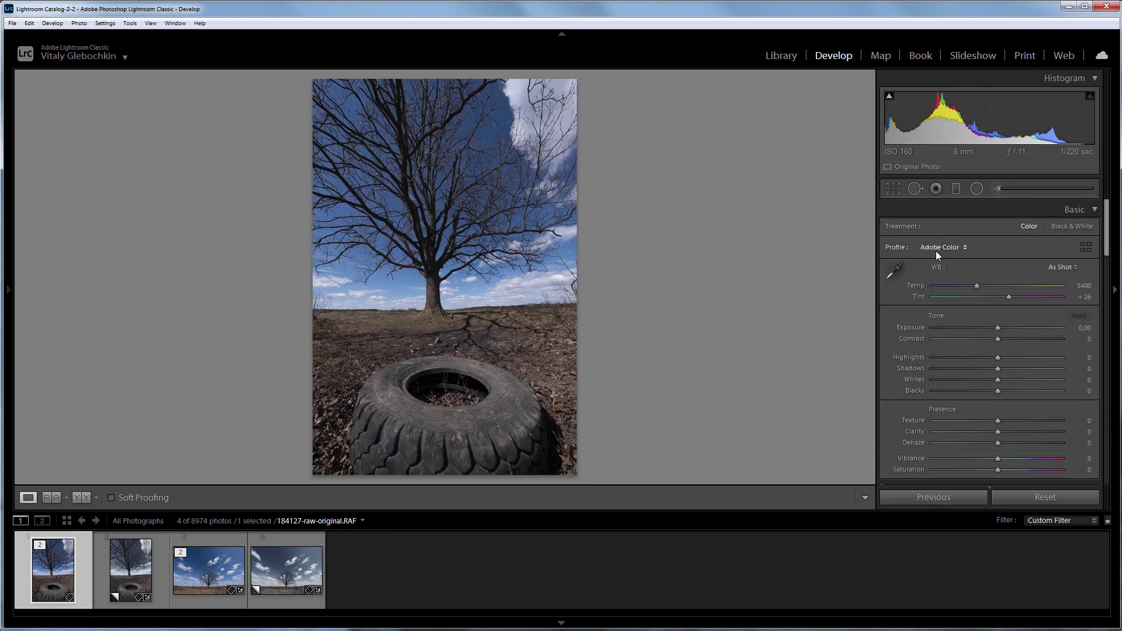
Step: Export both tire versions as 16-bit sRGB TIFF files into the Готовые subfolder
left_click(130, 570)
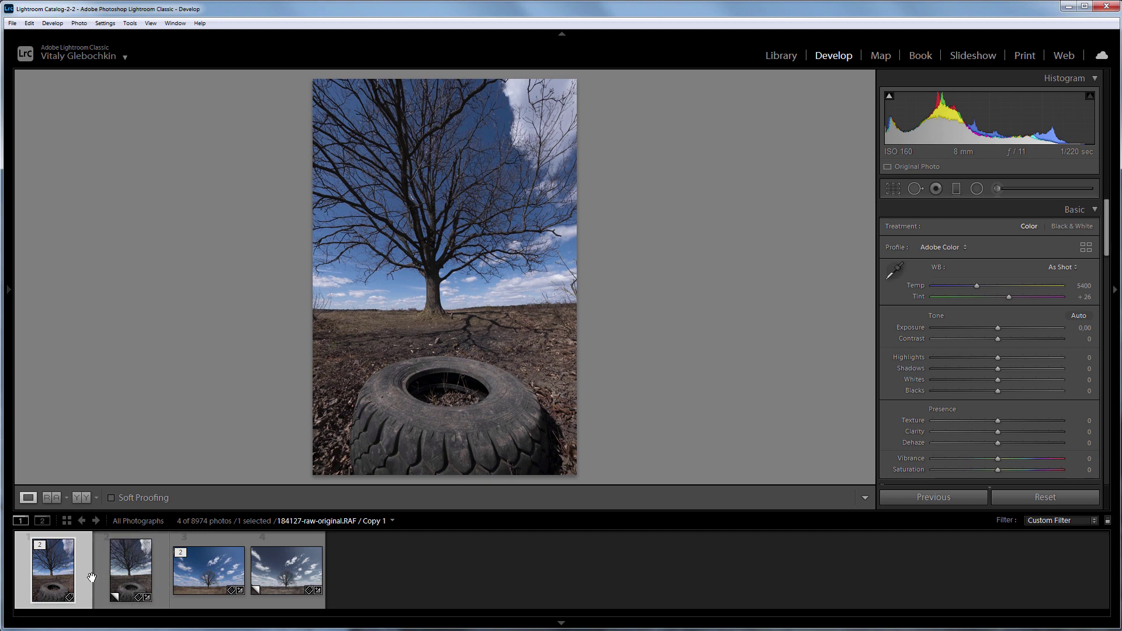
left_click(131, 570, "ctrl")
right_click(133, 570)
mouse_move(201, 511)
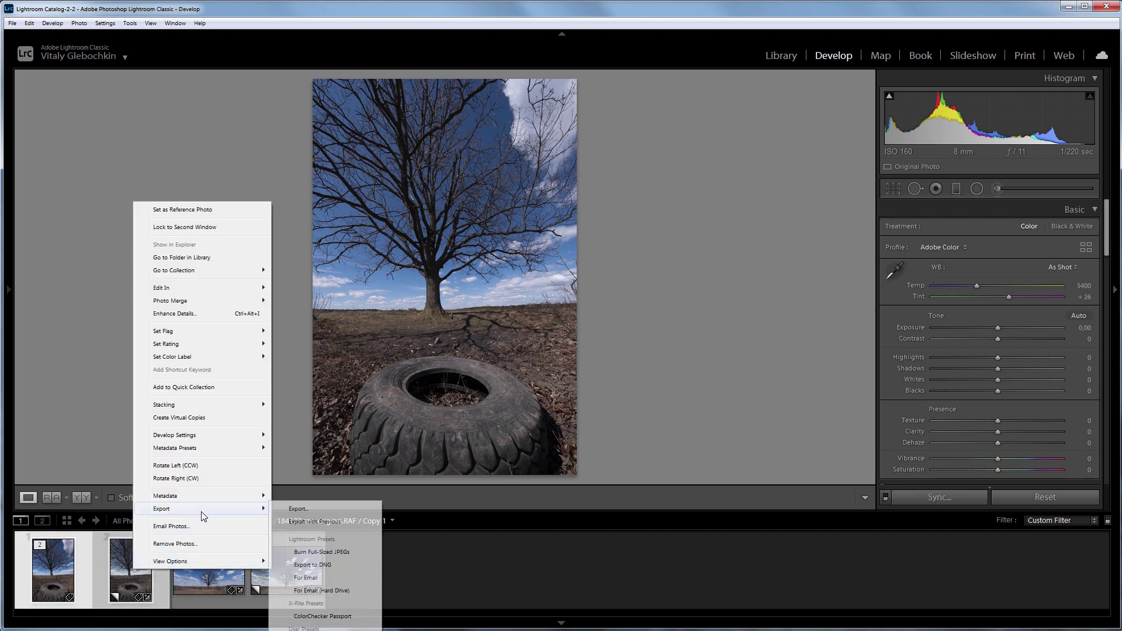
left_click(315, 508)
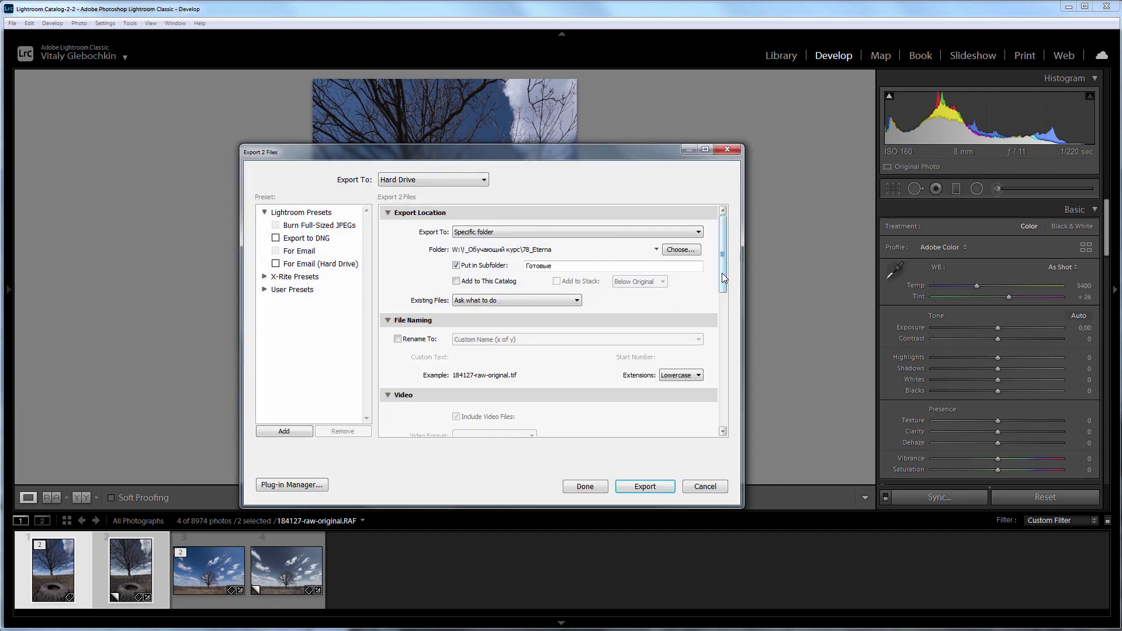
left_click_drag(723, 271, 724, 341)
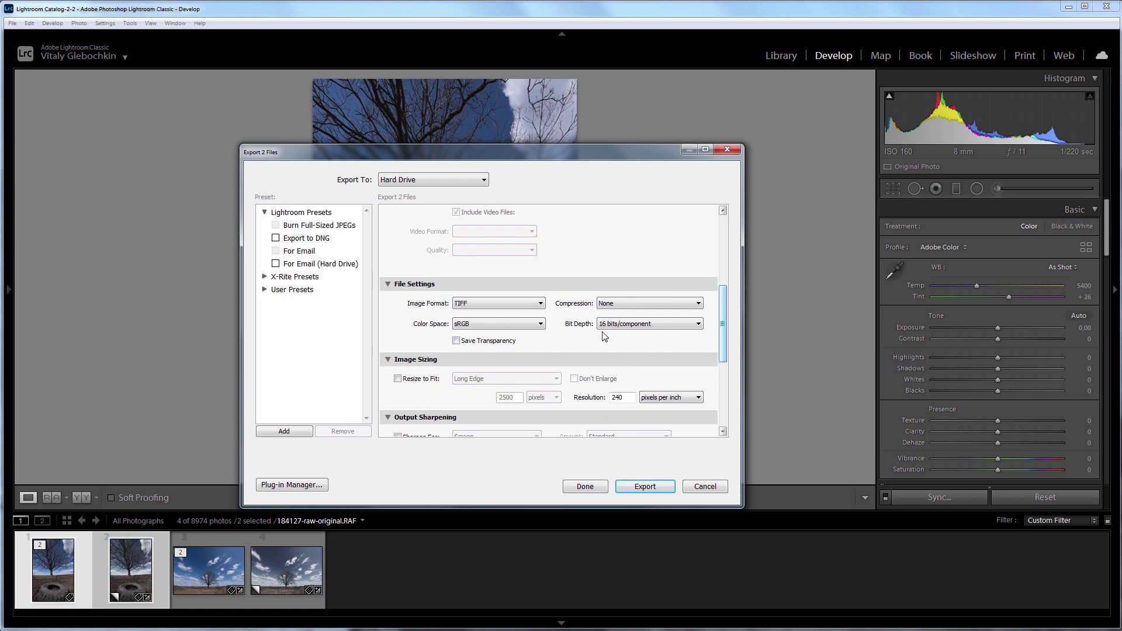
left_click_drag(722, 330, 718, 399)
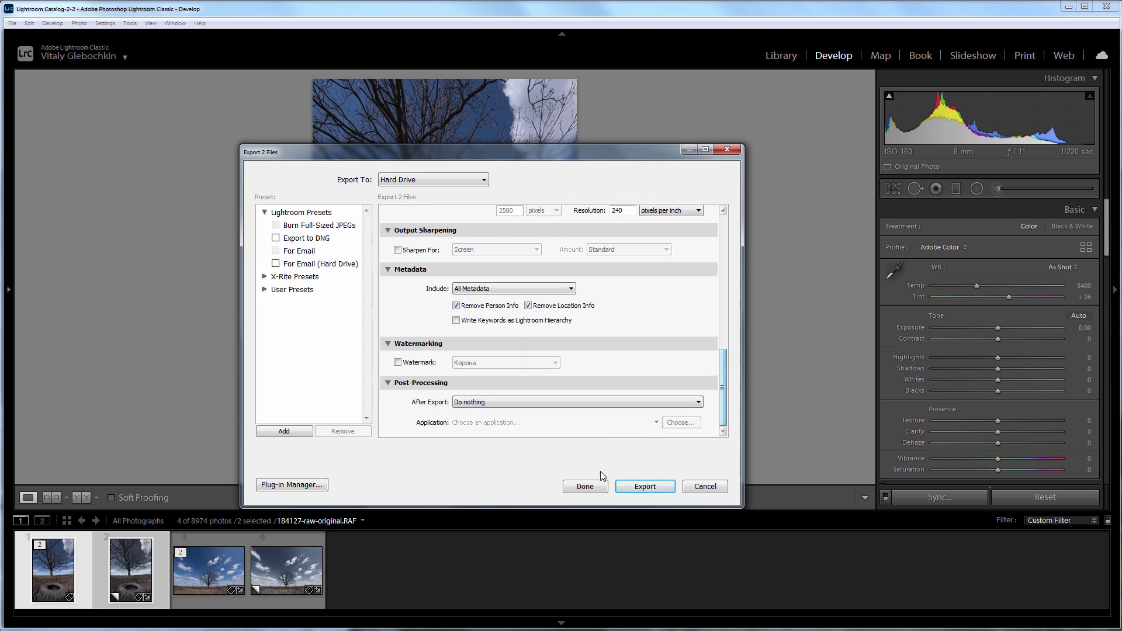
left_click(637, 487)
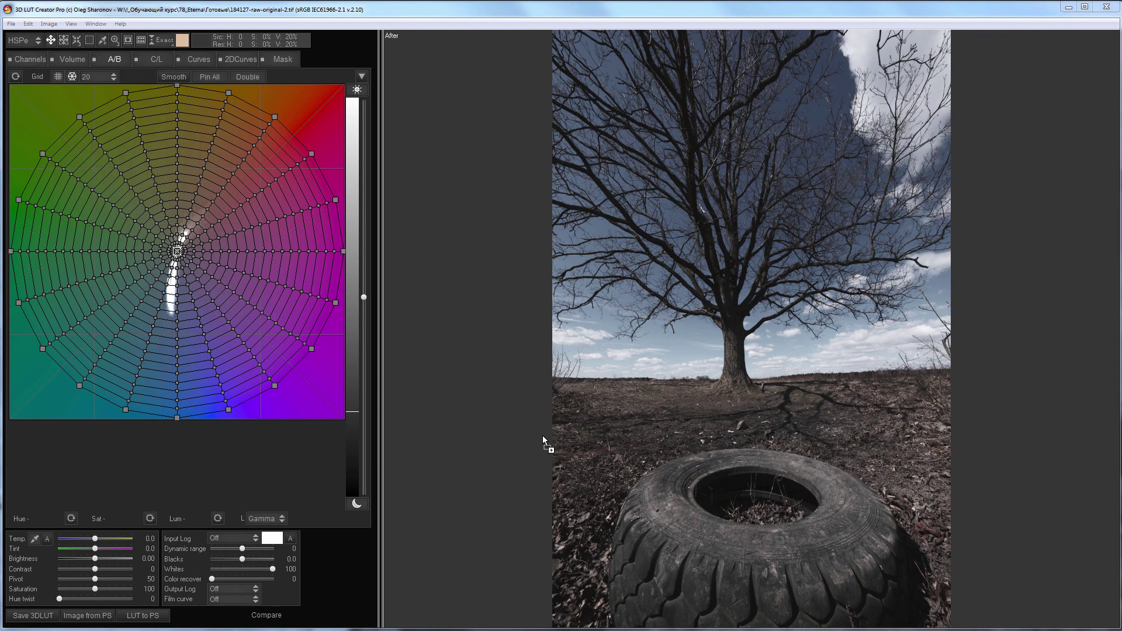
Step: Load the TIFF from 78_Eterna\Готовые as the reference image and overlay the color-chart grid
left_click(11, 24)
left_click(62, 89)
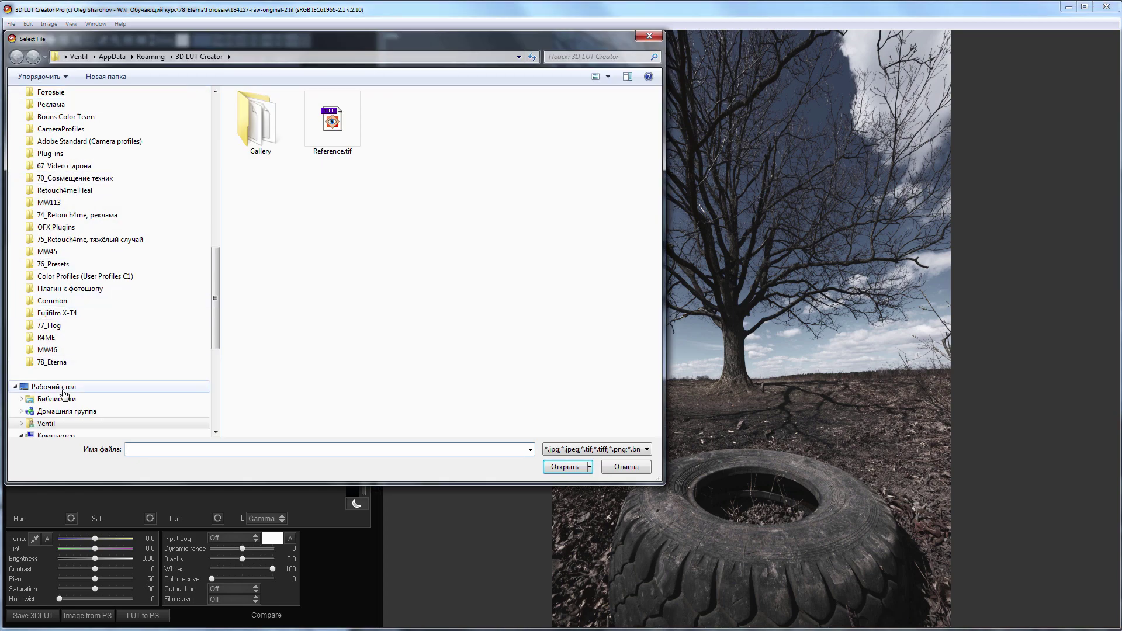
left_click(53, 362)
double_click(303, 125)
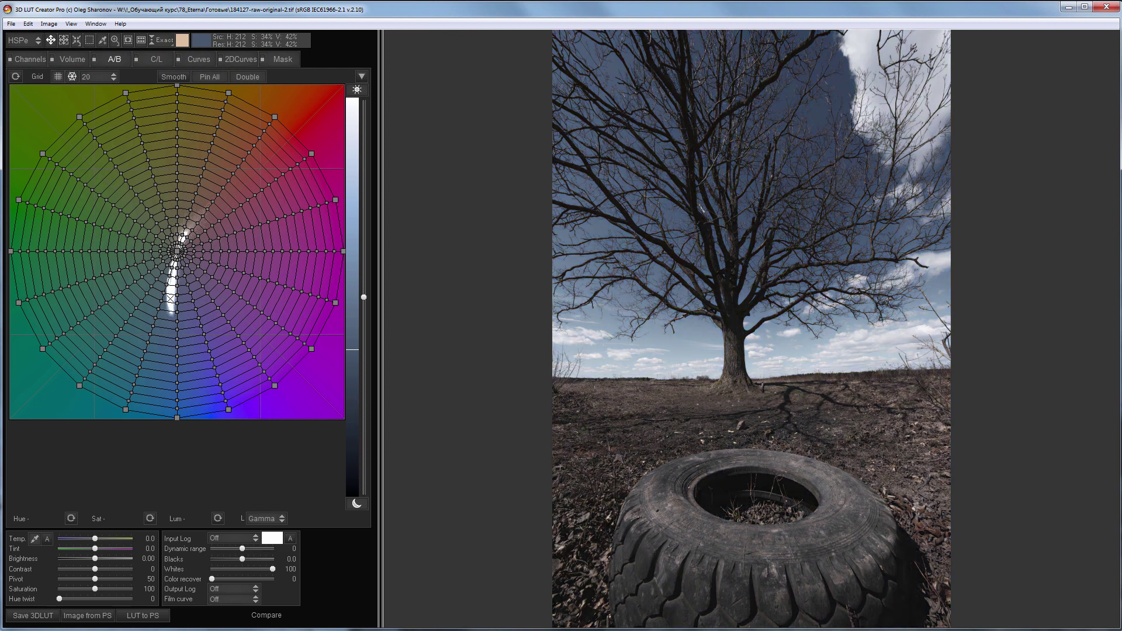
left_click(141, 40)
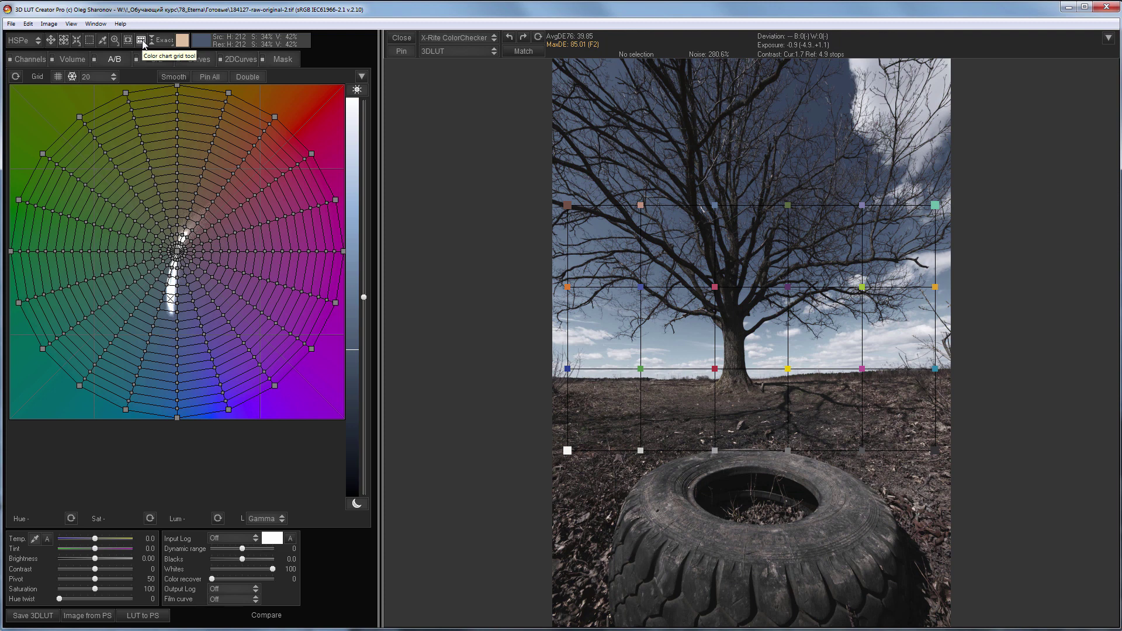
Step: Choose a custom 20-column chart grid and stretch its four corners to the image corners
left_click(472, 38)
left_click(548, 79)
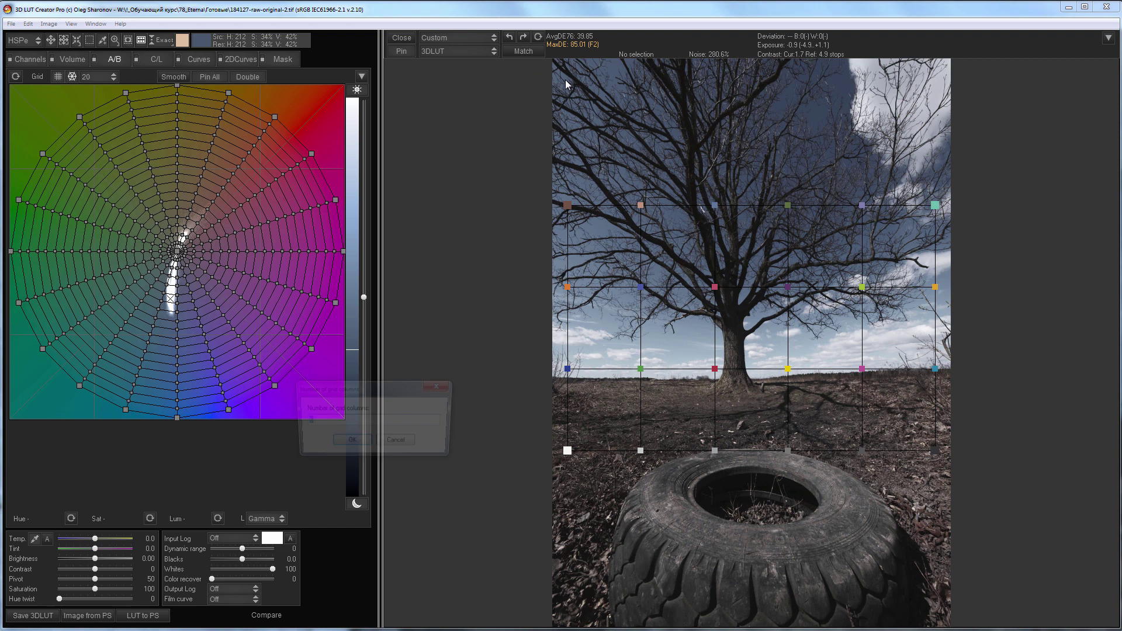
key("Return")
key("Return")
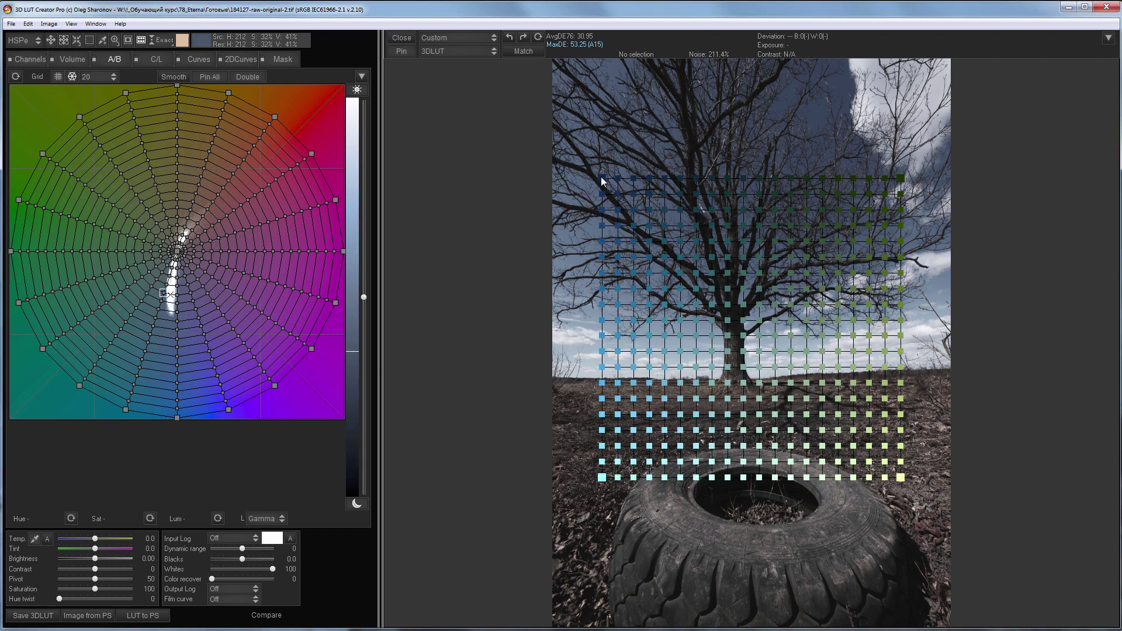
left_click_drag(602, 178, 565, 80)
left_click_drag(901, 179, 935, 80)
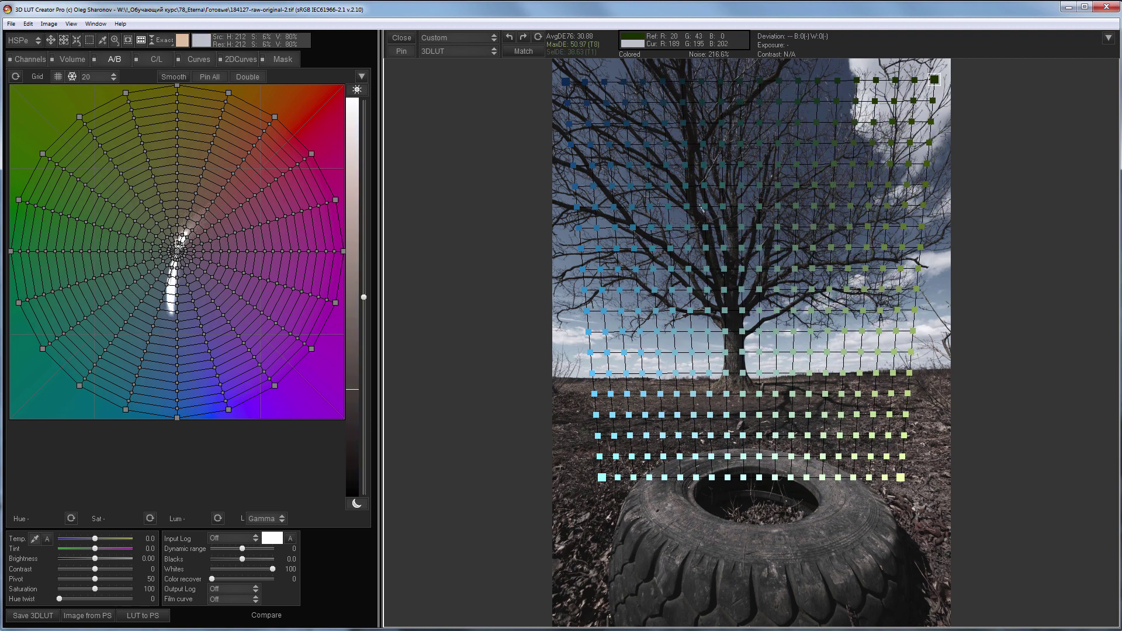
left_click_drag(901, 478, 942, 615)
left_click_drag(601, 478, 566, 614)
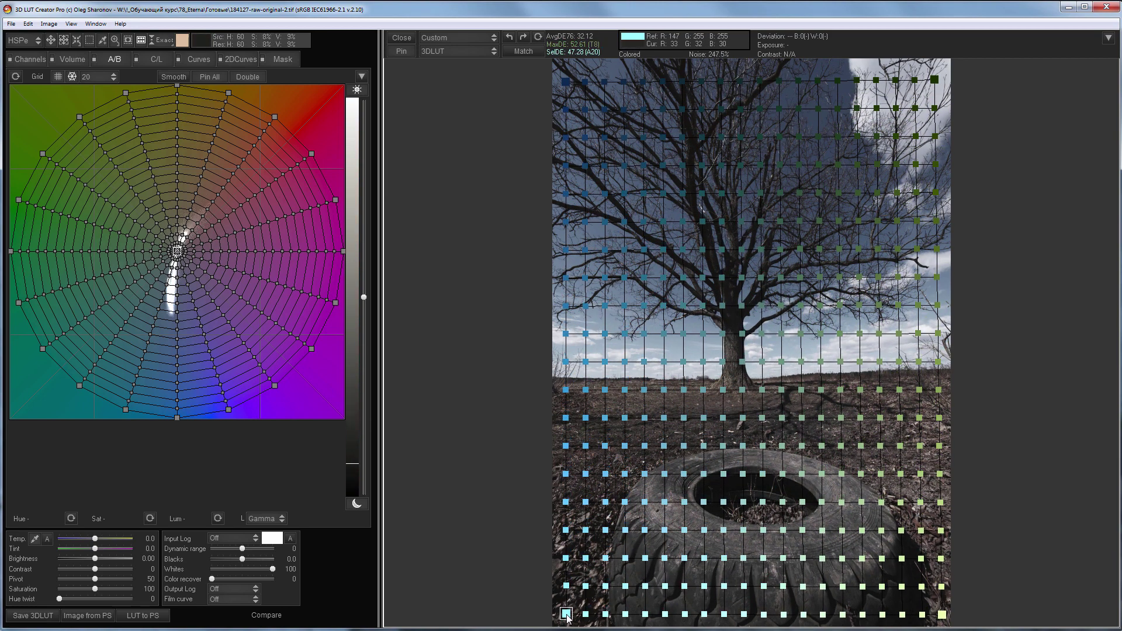
Step: Adjust grid nodes near the tree trunk and top row, then save the custom chart layout
left_click_drag(743, 353, 711, 396)
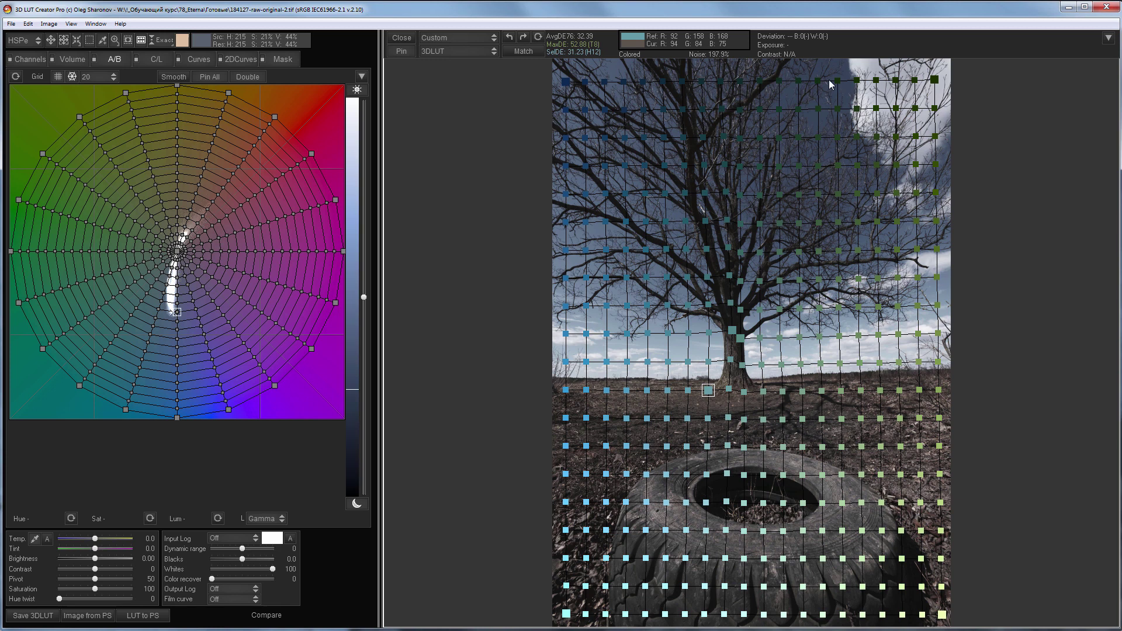
left_click_drag(837, 80, 841, 81)
left_click_drag(606, 83, 613, 76)
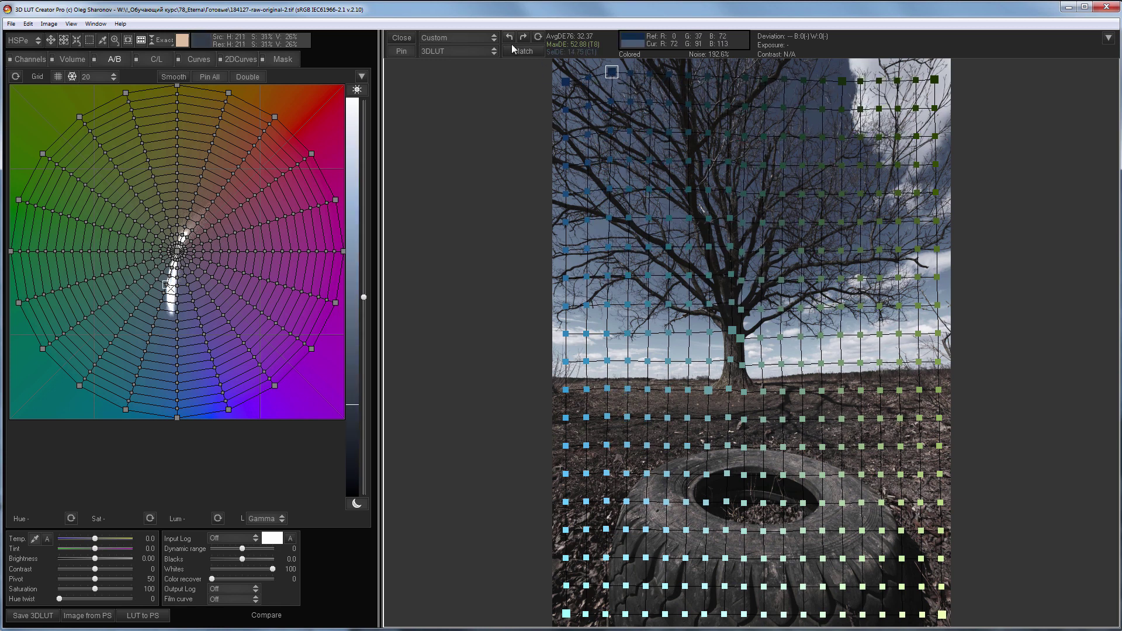
left_click(462, 37)
left_click(553, 98)
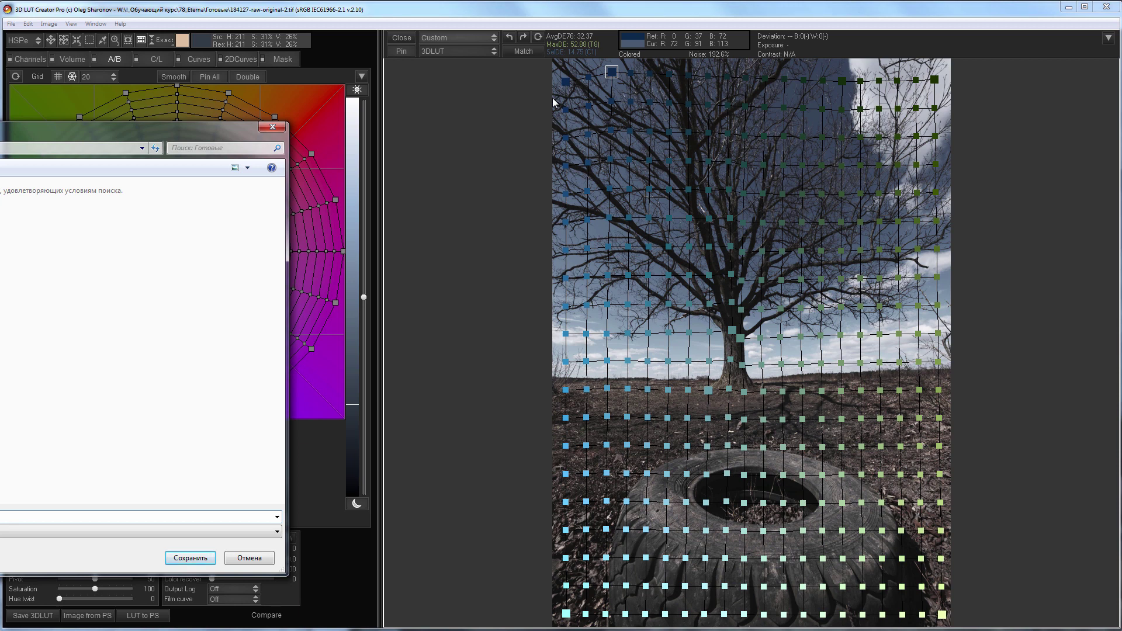
Step: Confirm saving the chart layout and close the color-chart grid
key("Return")
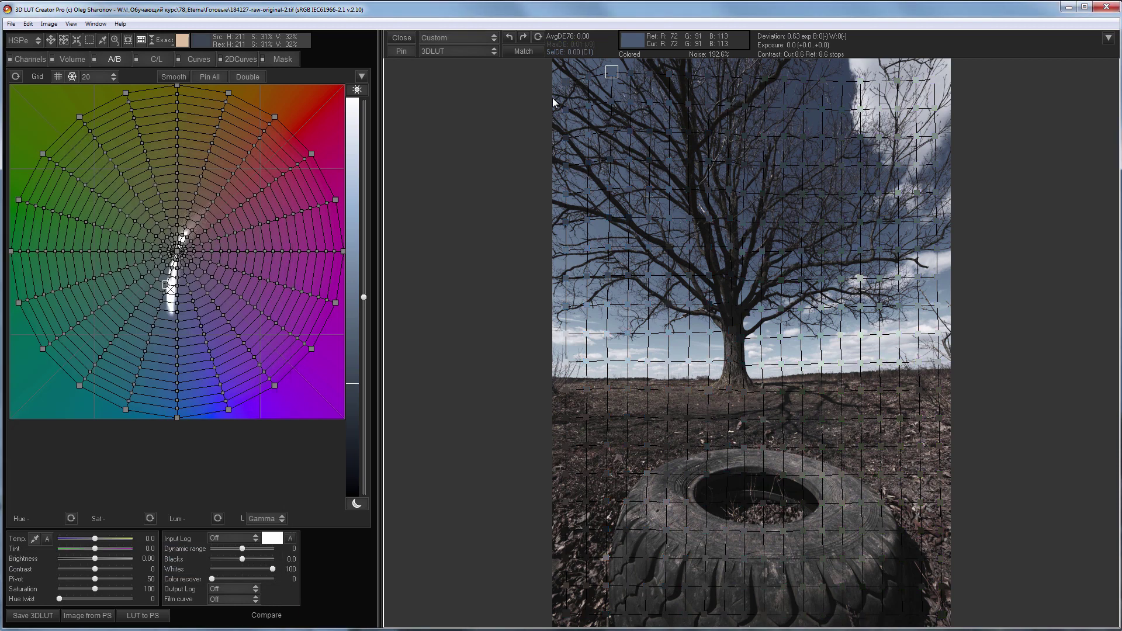
left_click(405, 39)
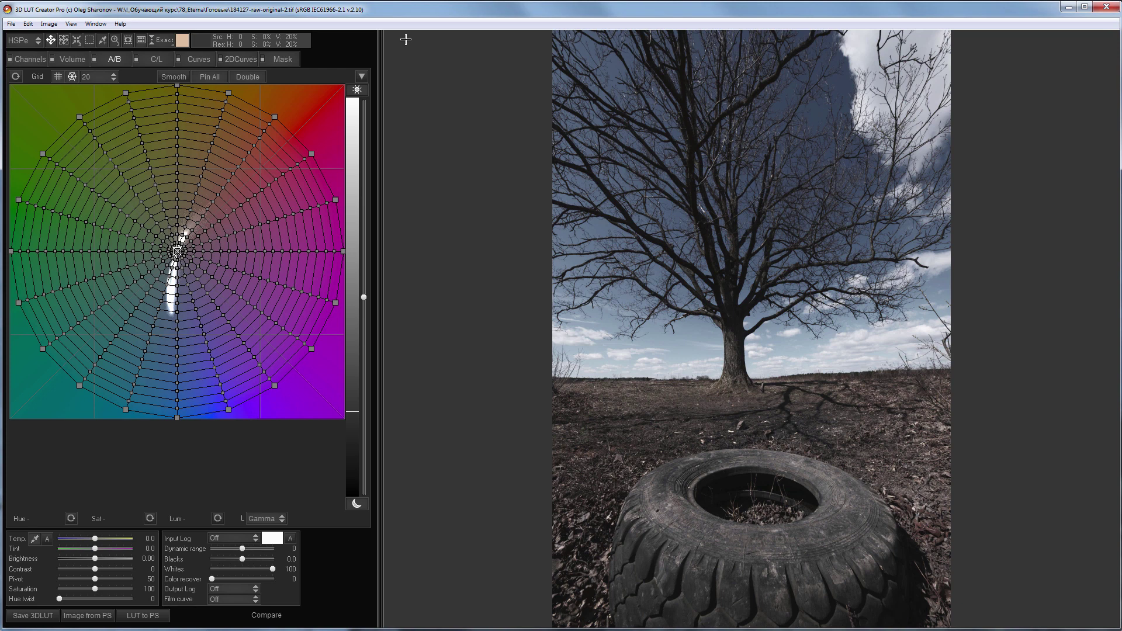
Step: Swap the work and reference images, then lay the color-chart grid over the colourful original
left_click(49, 23)
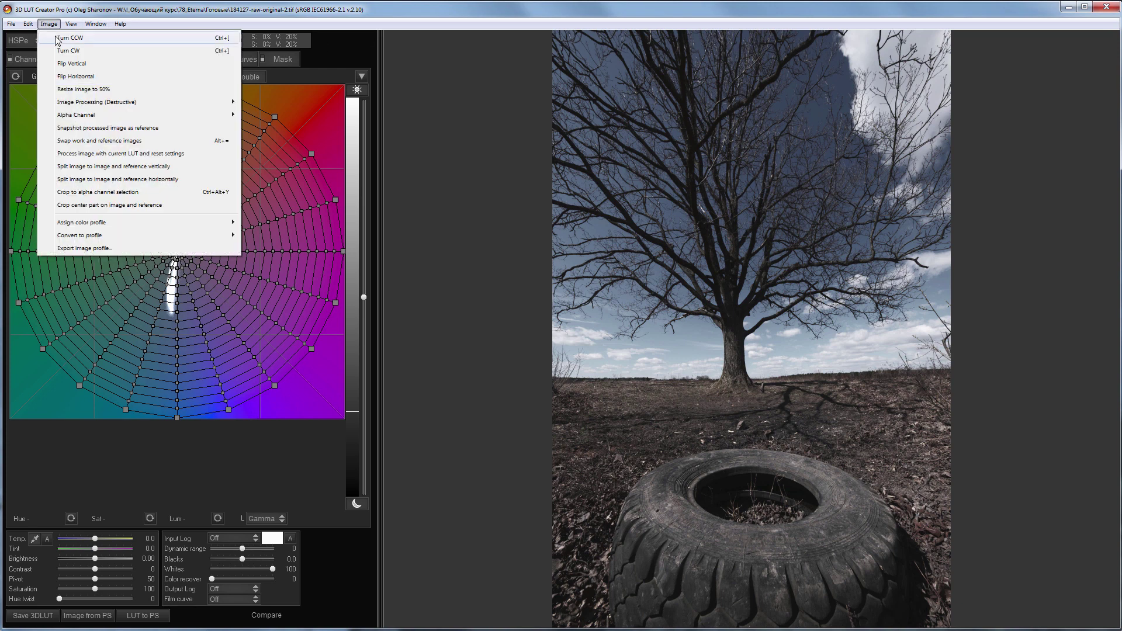
left_click(137, 142)
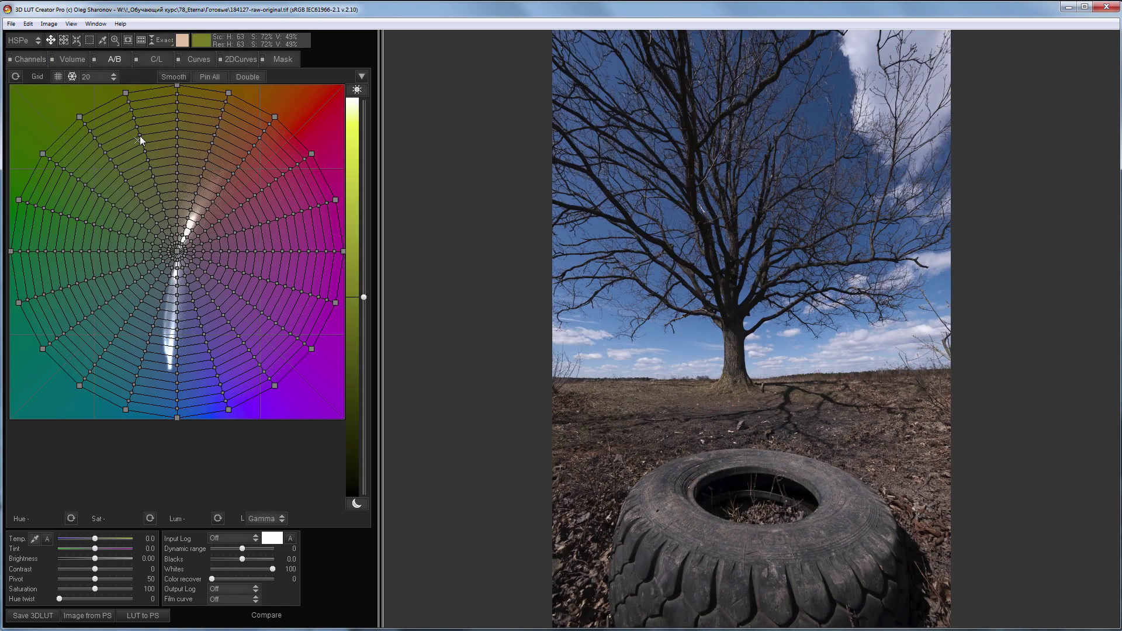
left_click(141, 40)
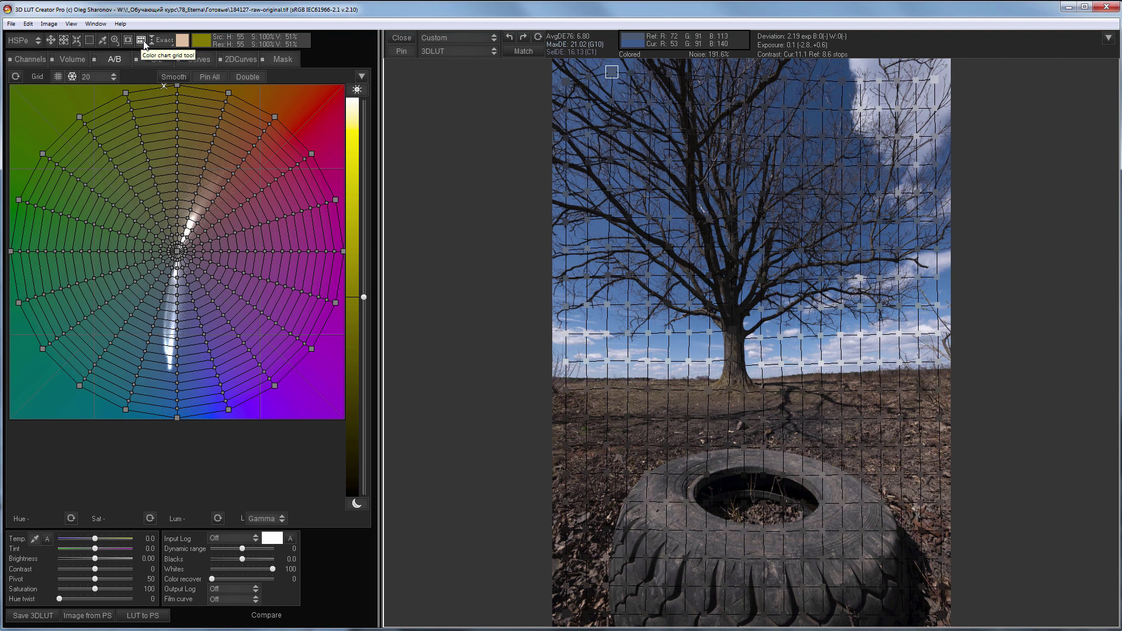
Step: Switch the matching mode from 3DLUT to Curves+Matrix and close the chart grid
left_click(443, 52)
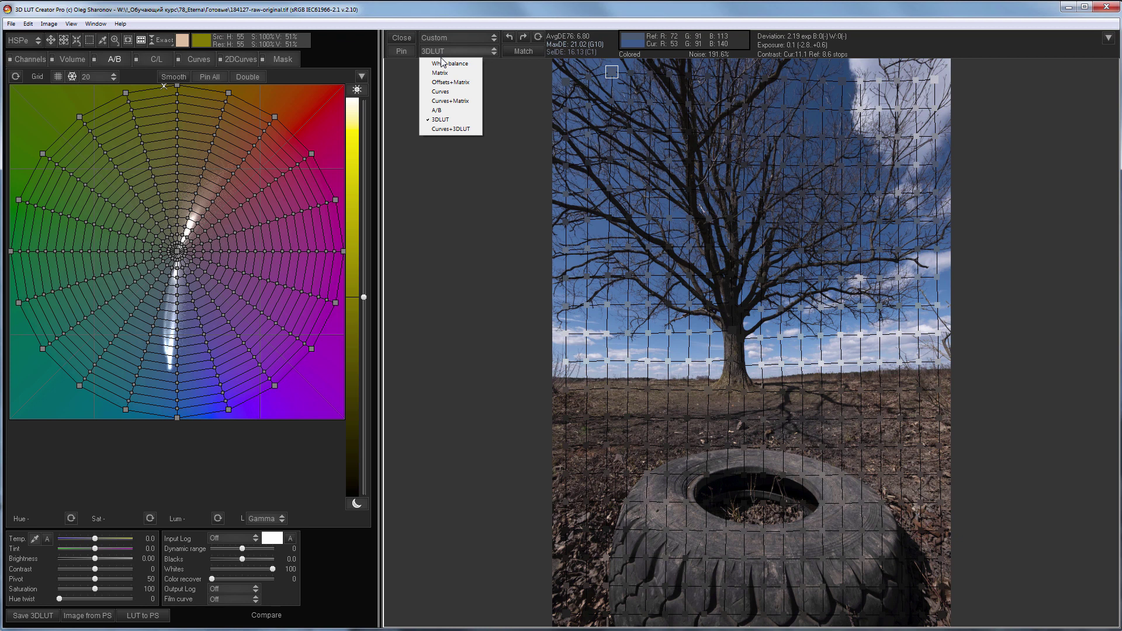
left_click(456, 101)
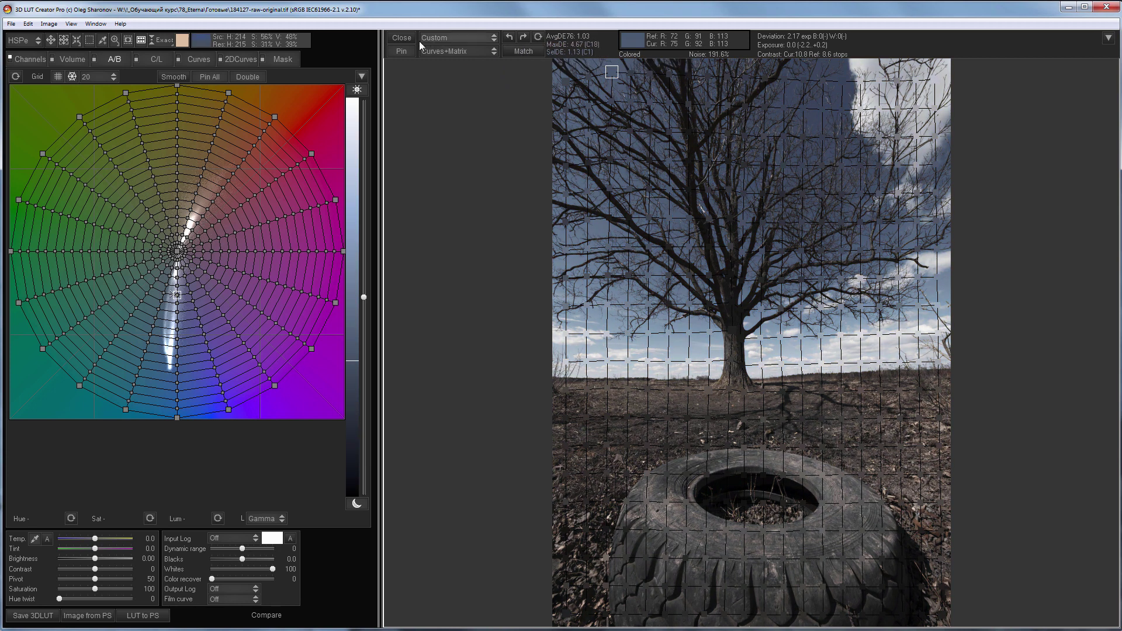
left_click(401, 38)
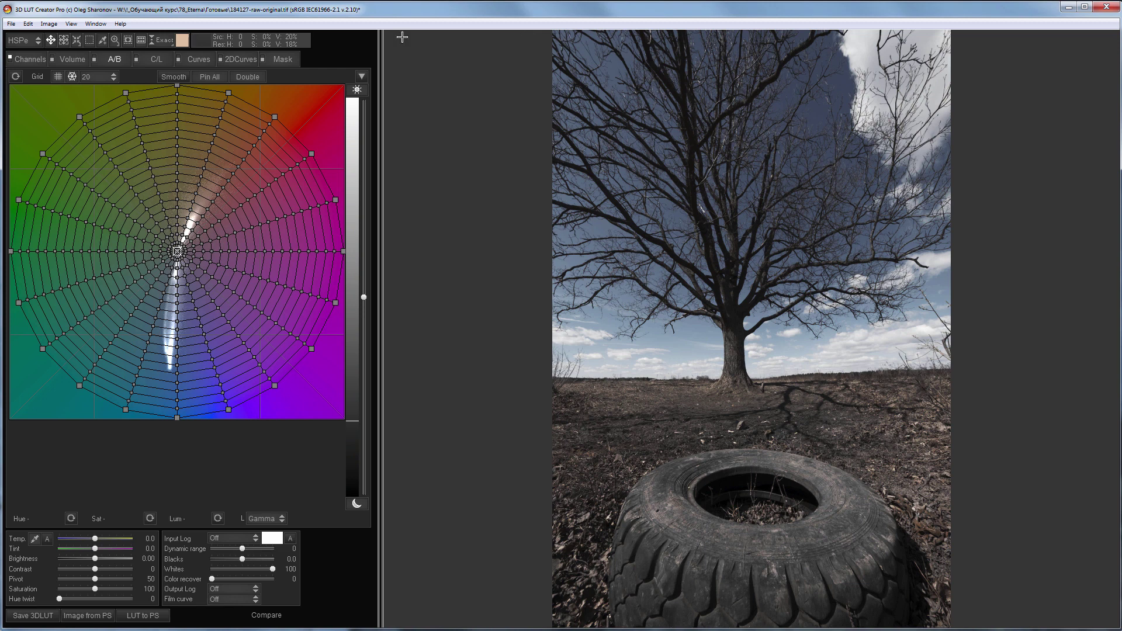
key("c")
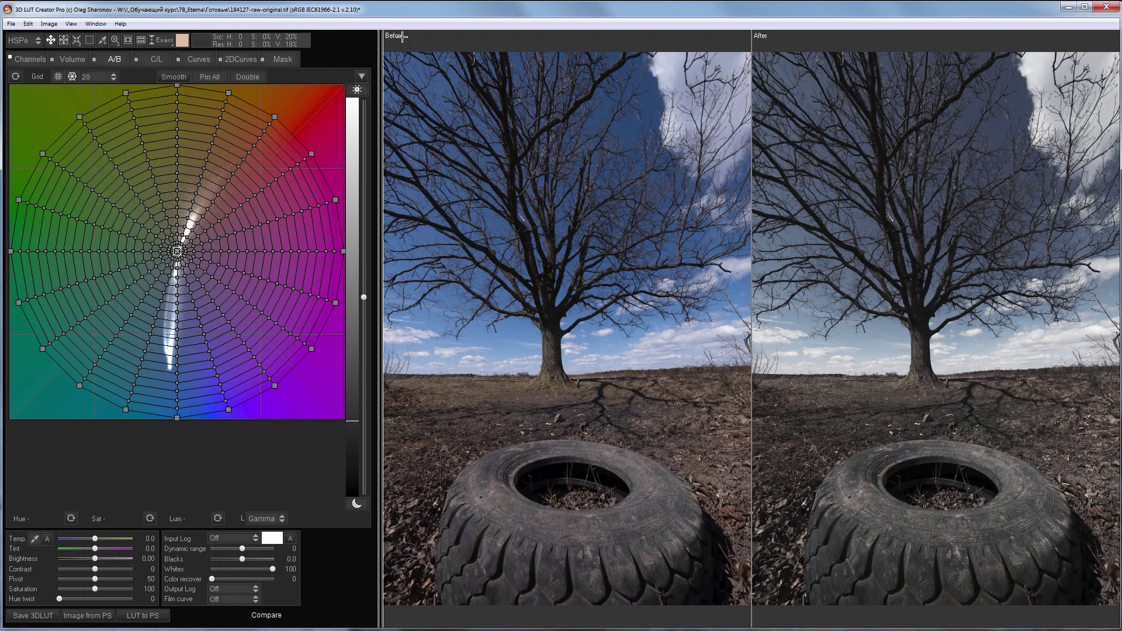
left_click(403, 37)
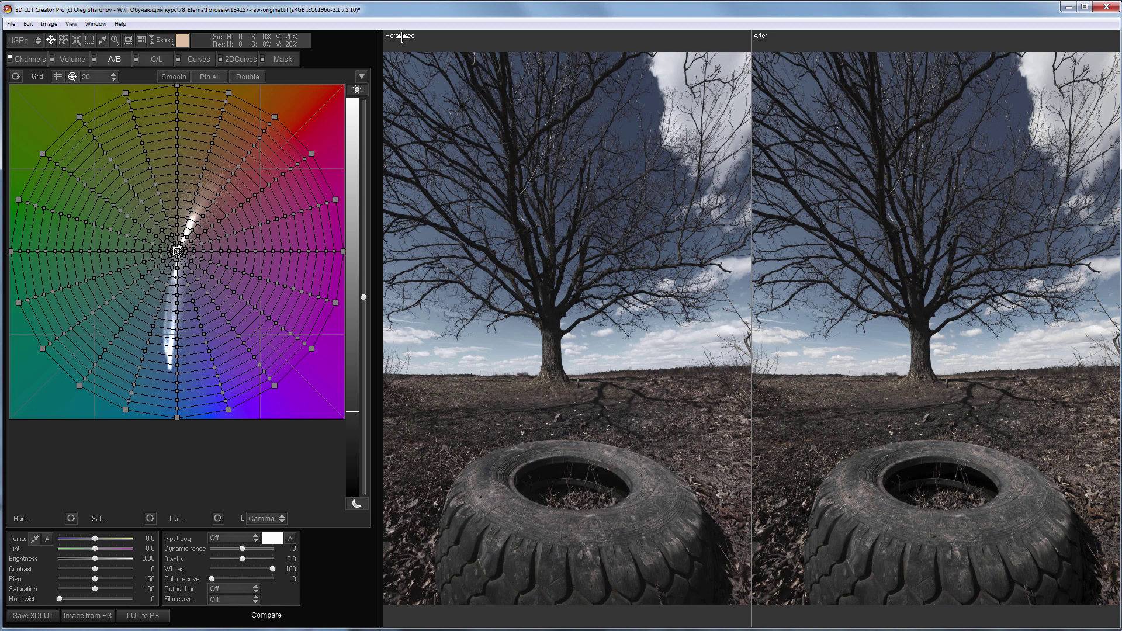
left_click(266, 615)
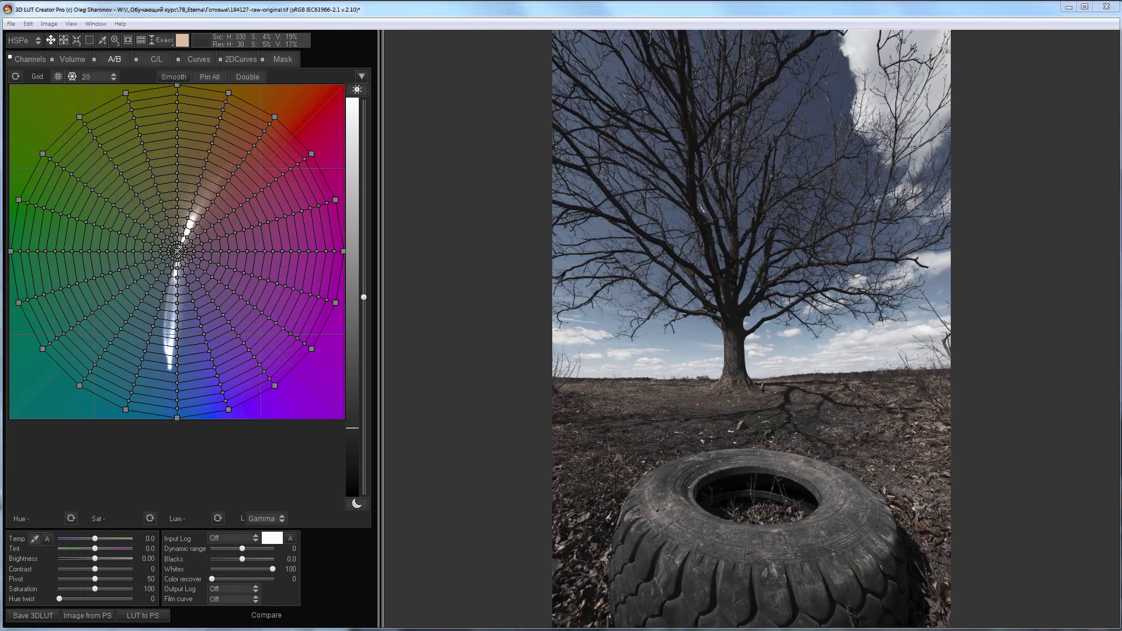
Step: Export the look as the 3D LUT EternaBB.cube, then open DSCF2234.RAF in Camera Raw
left_click(10, 24)
mouse_move(128, 252)
left_click(250, 248)
left_click(290, 488)
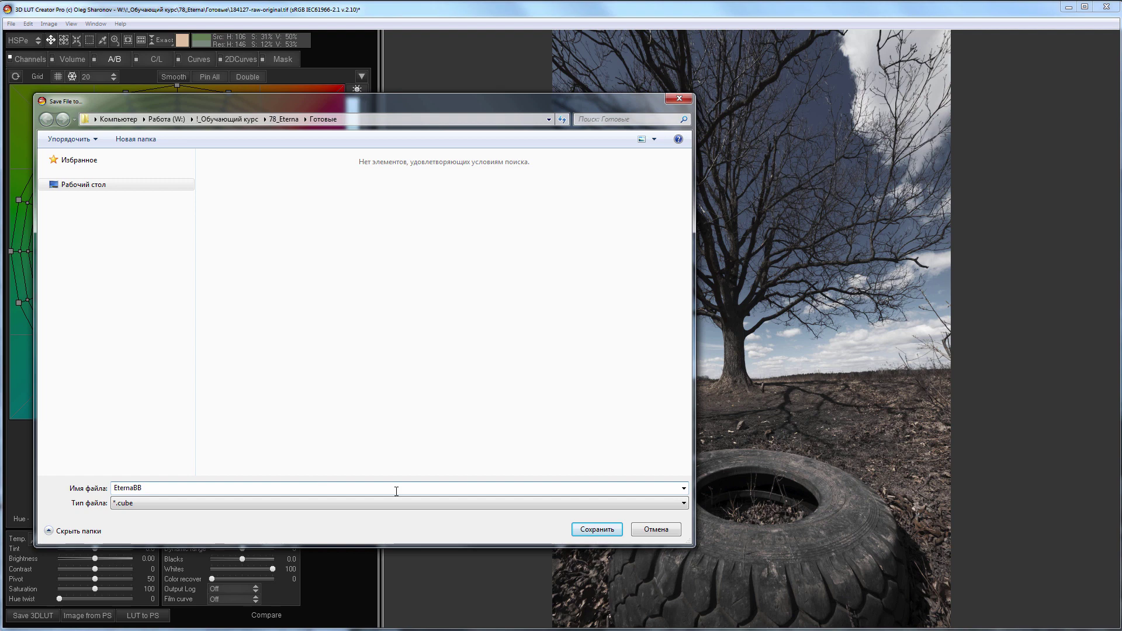
left_click(597, 530)
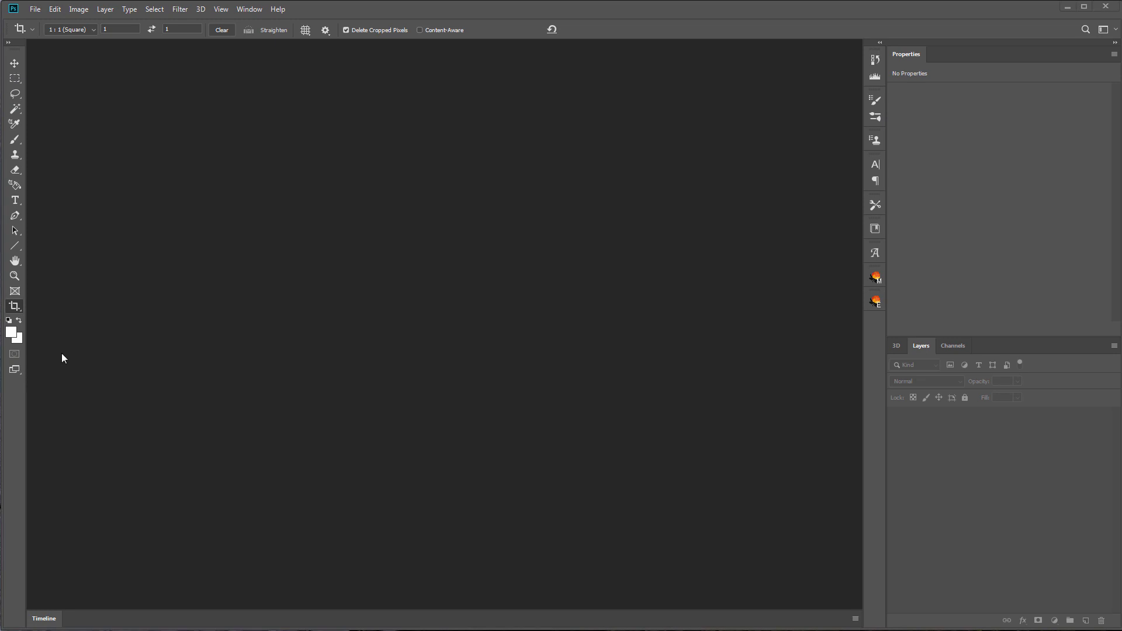
left_click_drag(63, 356, 473, 362)
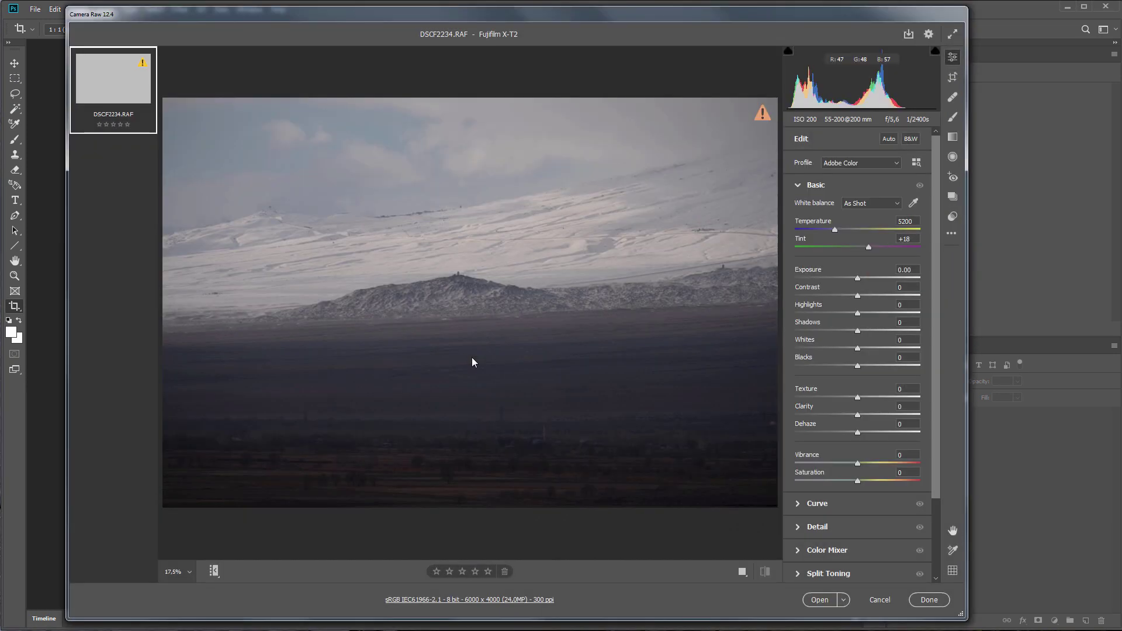
Step: Start a new camera profile named EternaBB, placed in a new group called Film
left_click(952, 217)
key("alt")
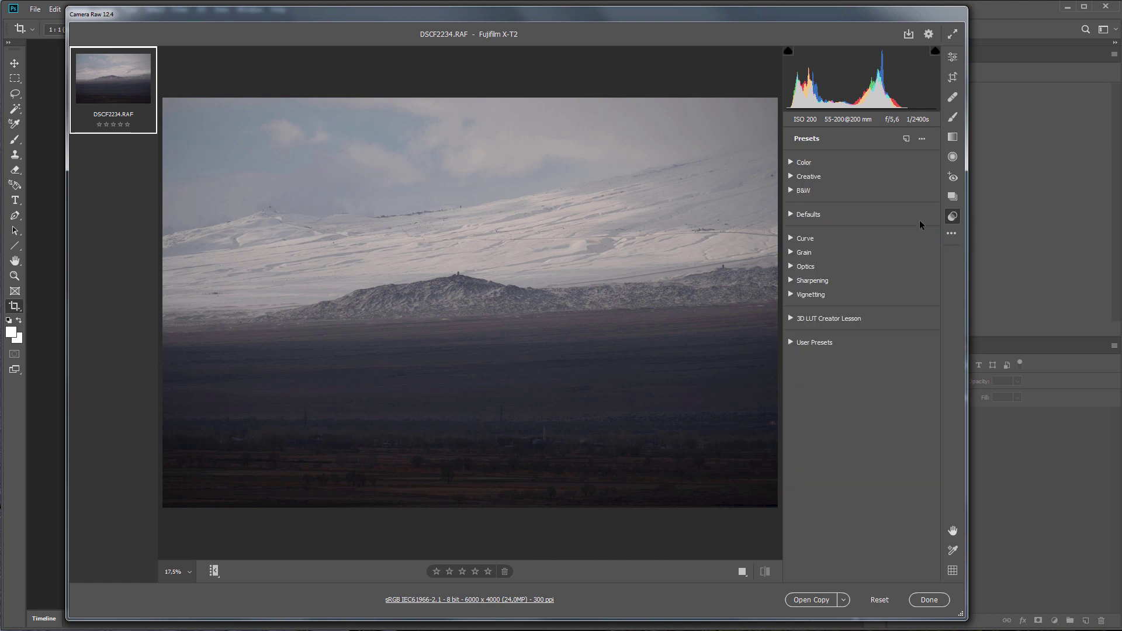
left_click(906, 140, "alt")
type("EternaBB")
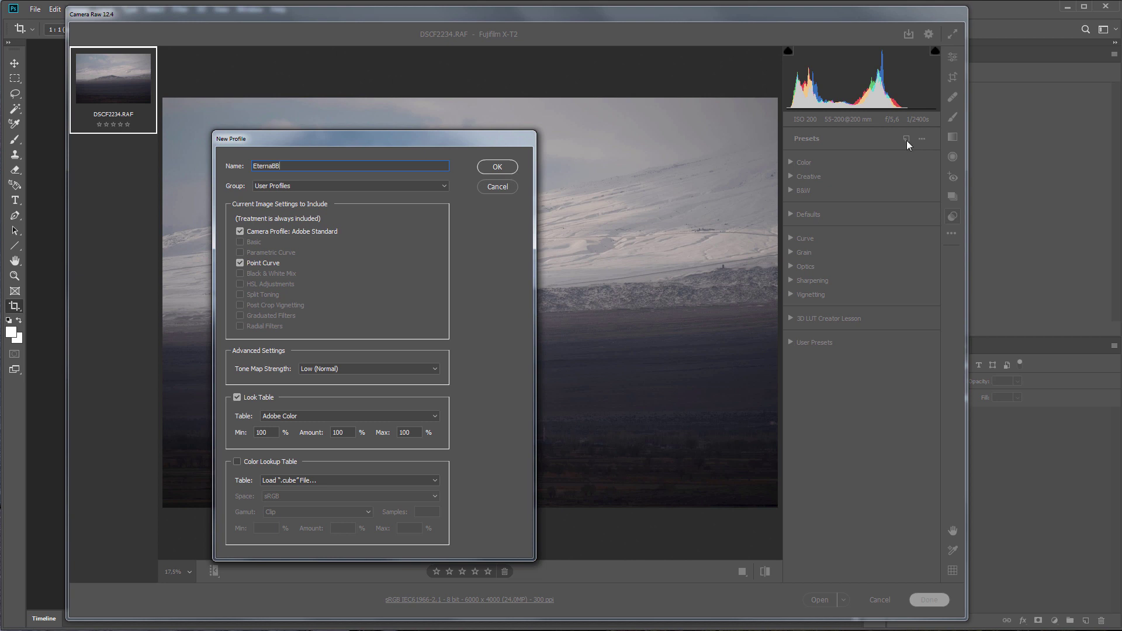
left_click(449, 187)
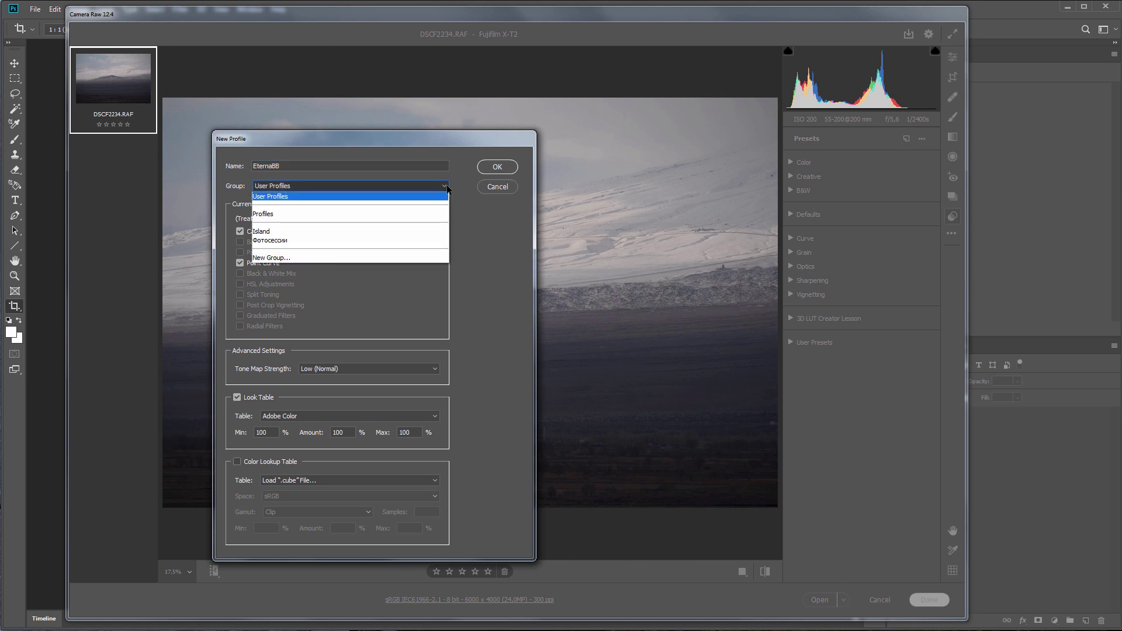
left_click(433, 251)
type("Film")
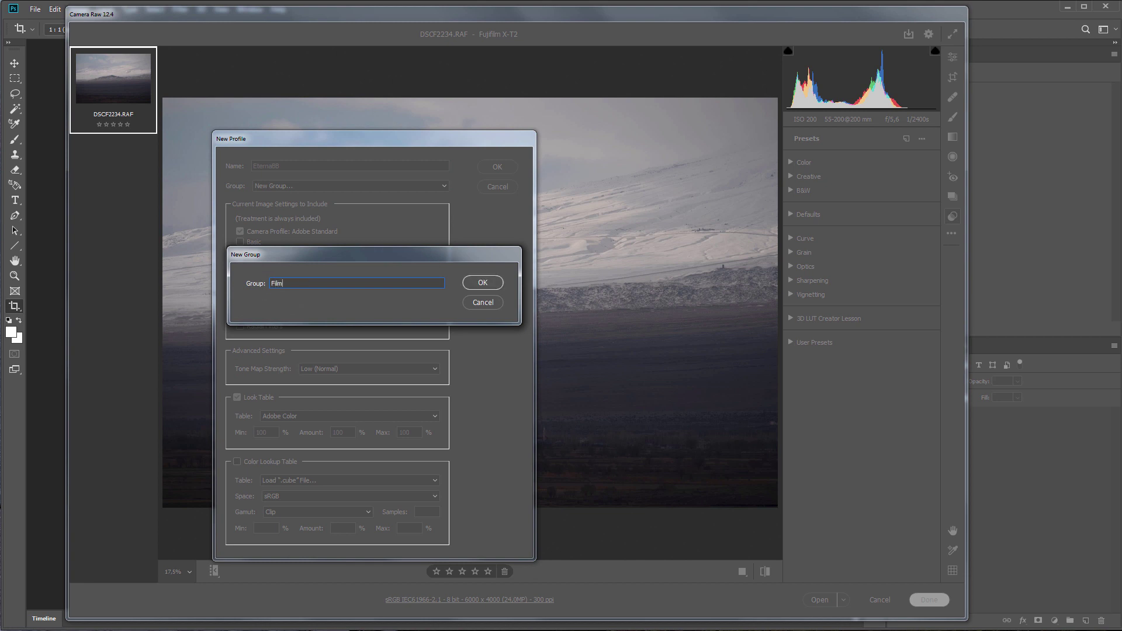
key("Return")
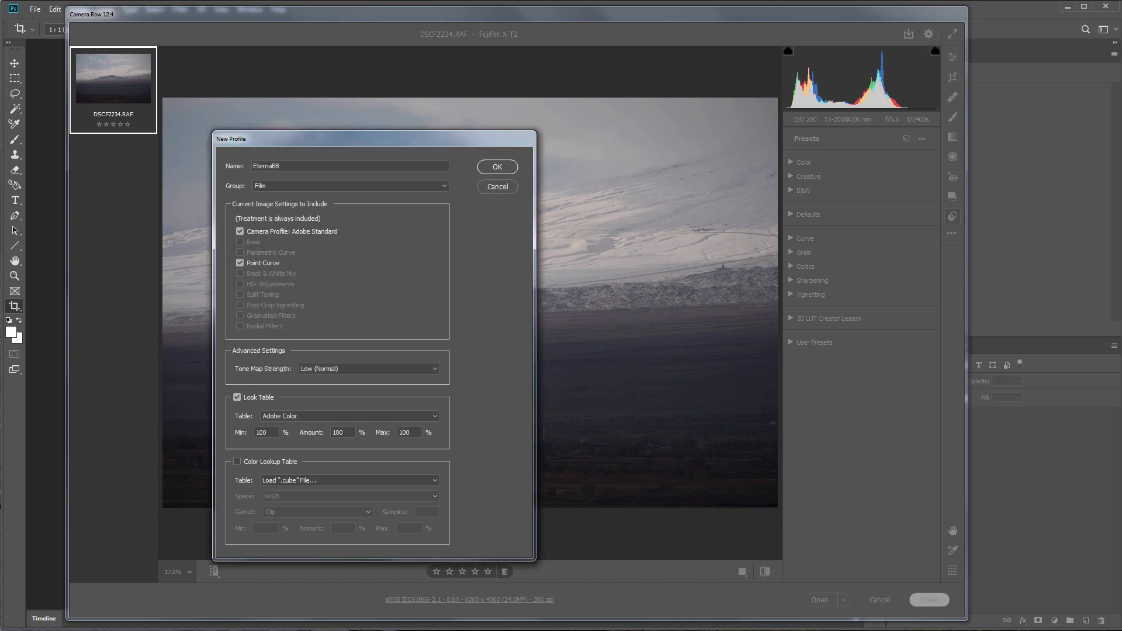
Step: Exclude the point curve, load EternaBB.cube as the color lookup table, create the profile, and close Camera Raw
left_click(240, 264)
left_click(237, 463)
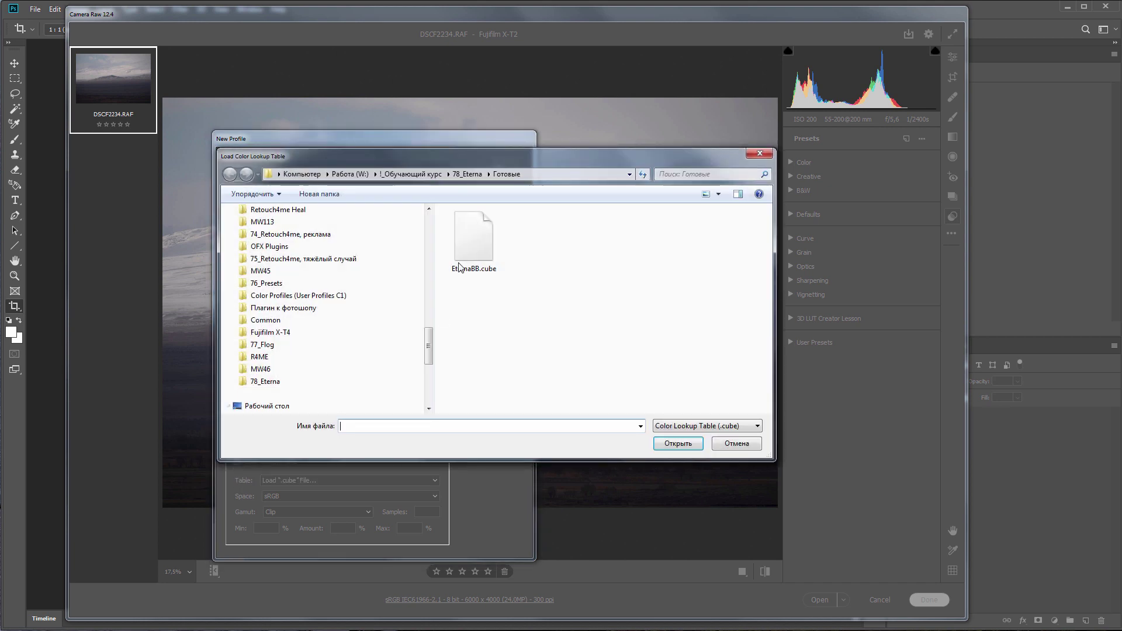
double_click(460, 268)
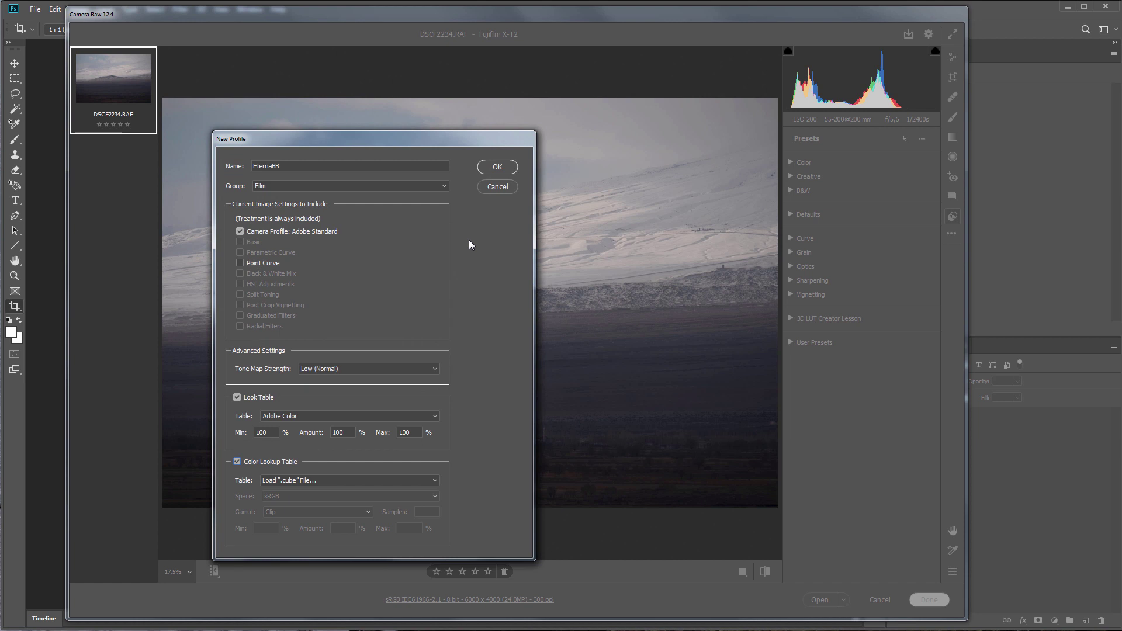
left_click(497, 167)
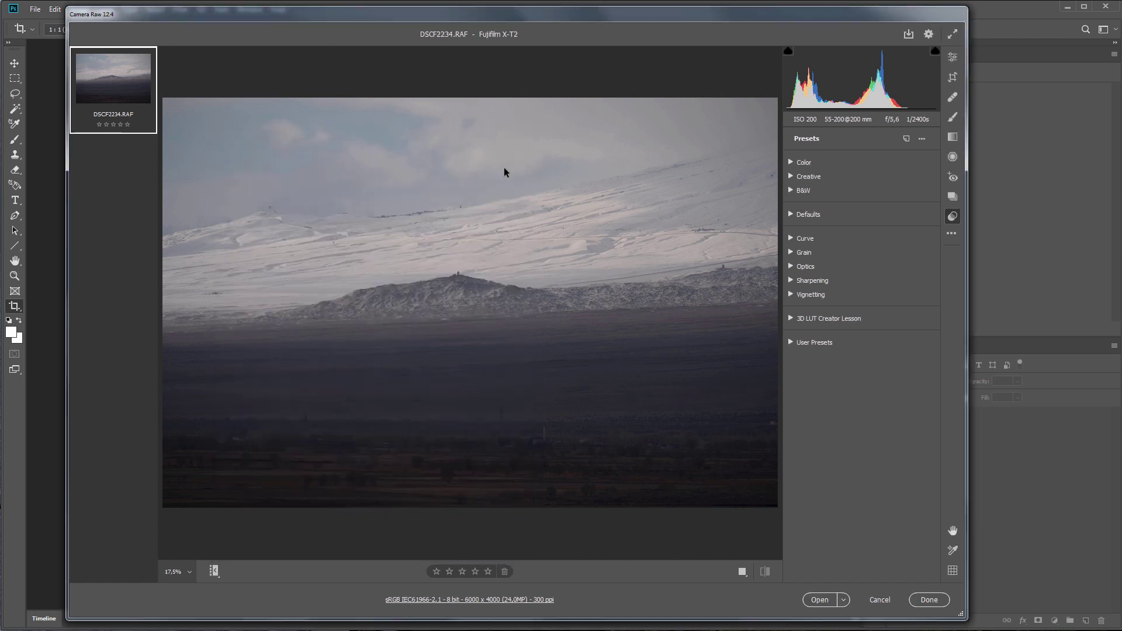
key("Escape")
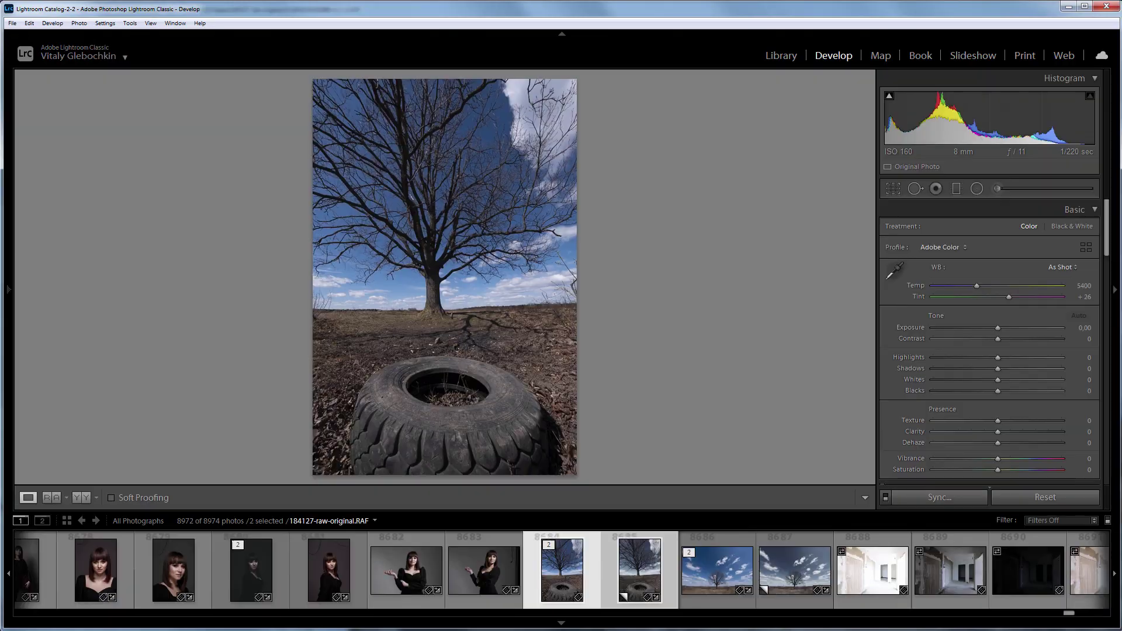
Step: In Library, filter to arena-keyword photos and select the first stadium photo
left_click(782, 55)
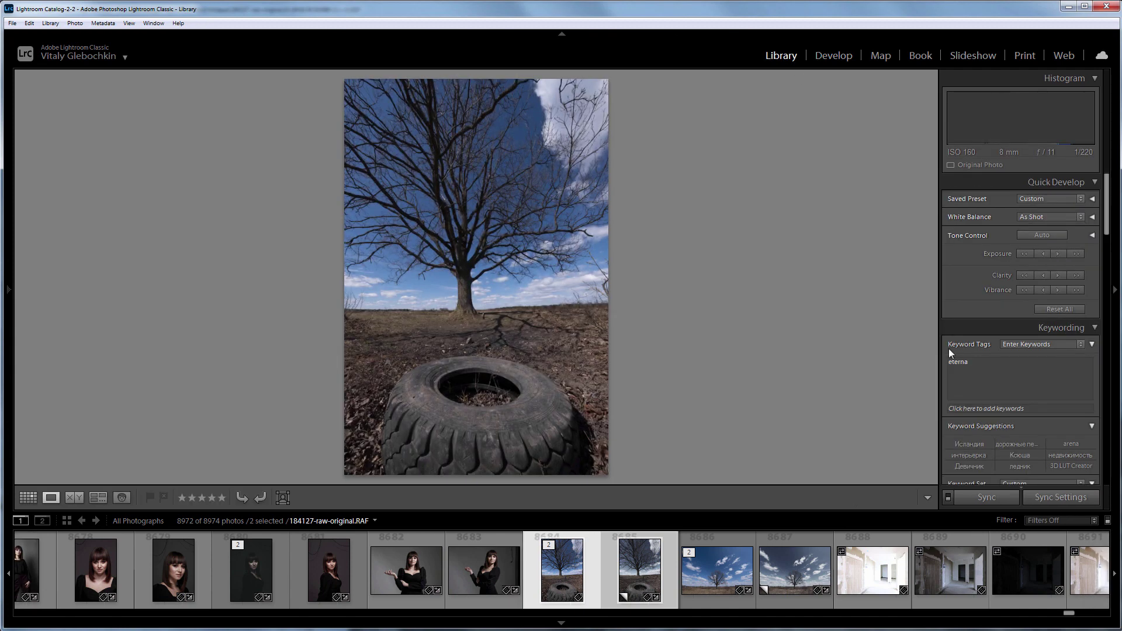
scroll(994, 379, "down", 5)
left_click(1096, 368)
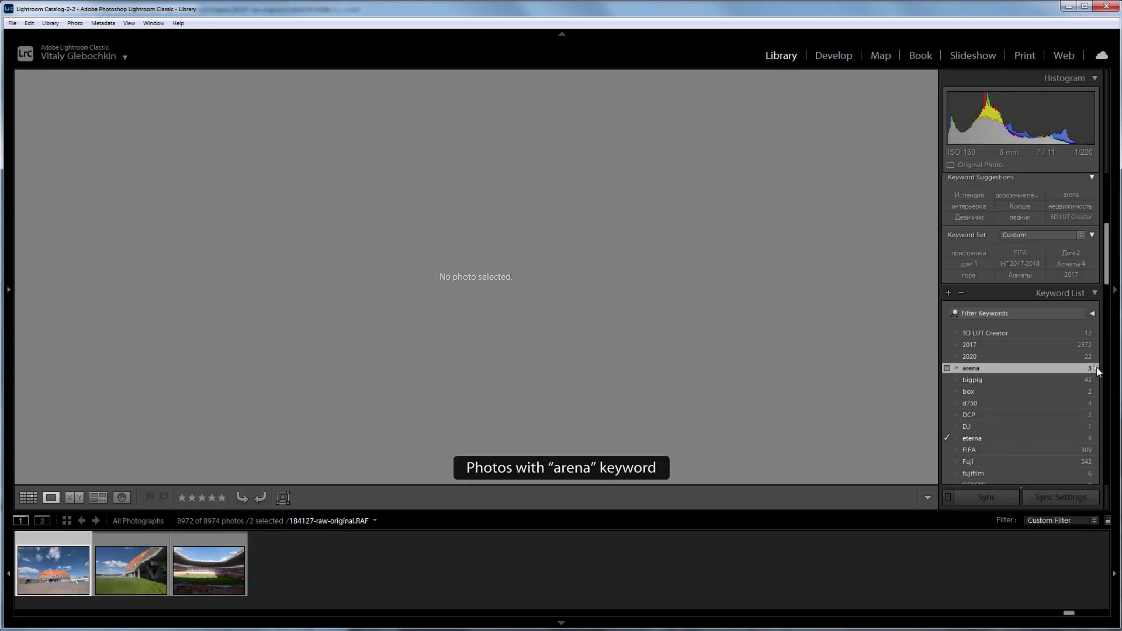
left_click(53, 570)
Step: Apply the EternaBB profile to the stadium exterior photo and toggle the before/after view
left_click(833, 57)
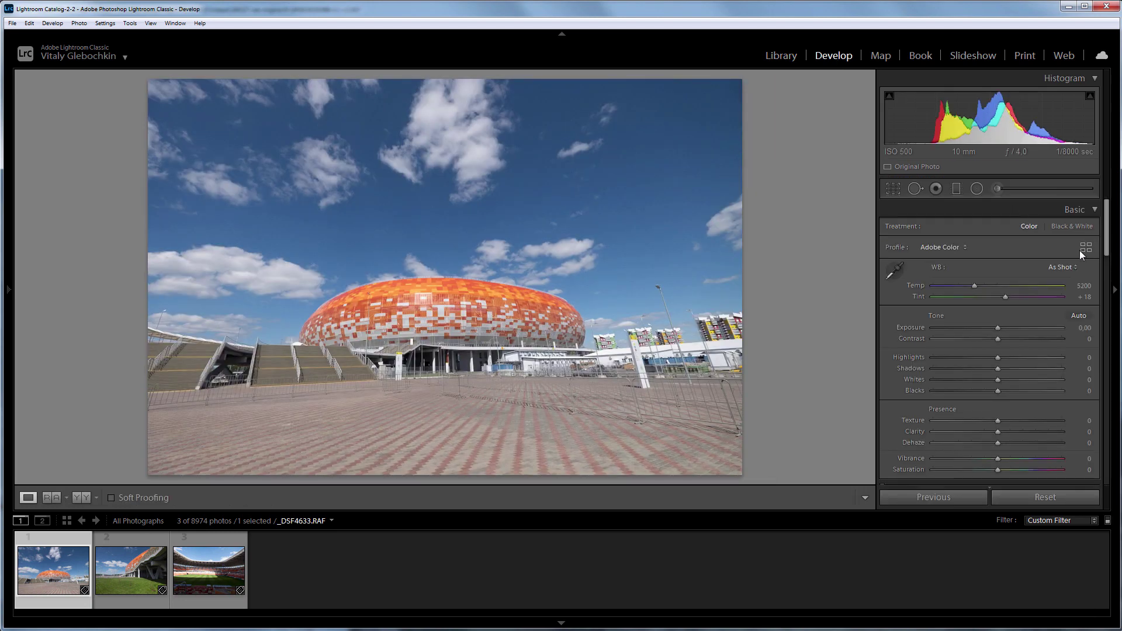
left_click(1082, 247)
scroll(1065, 404, "down", 10)
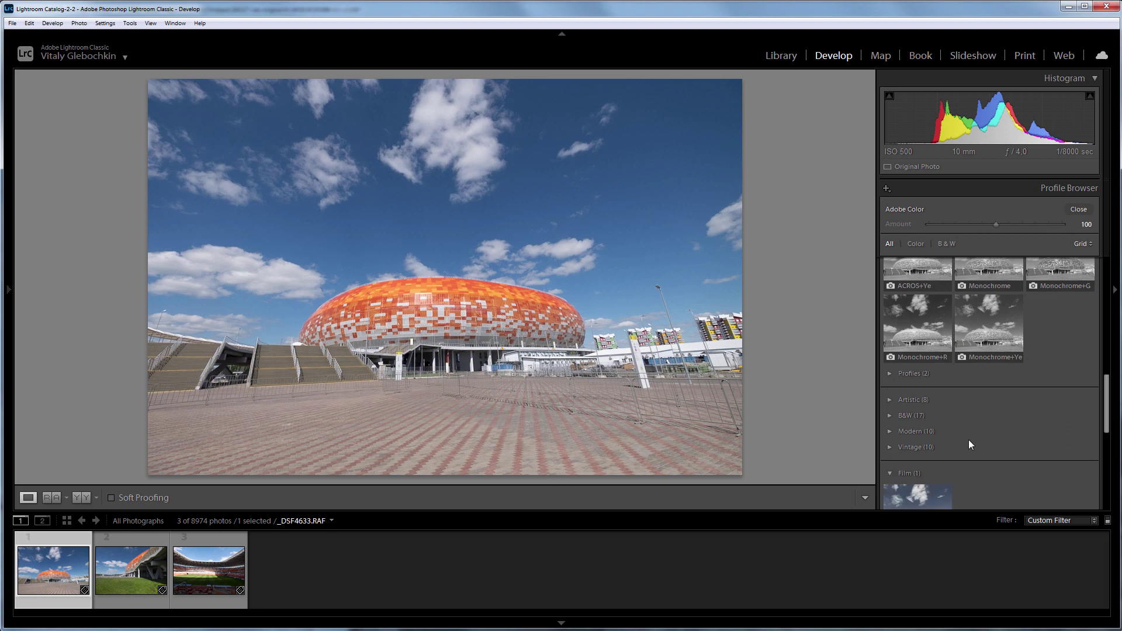
scroll(982, 442, "down", 3)
left_click(932, 448)
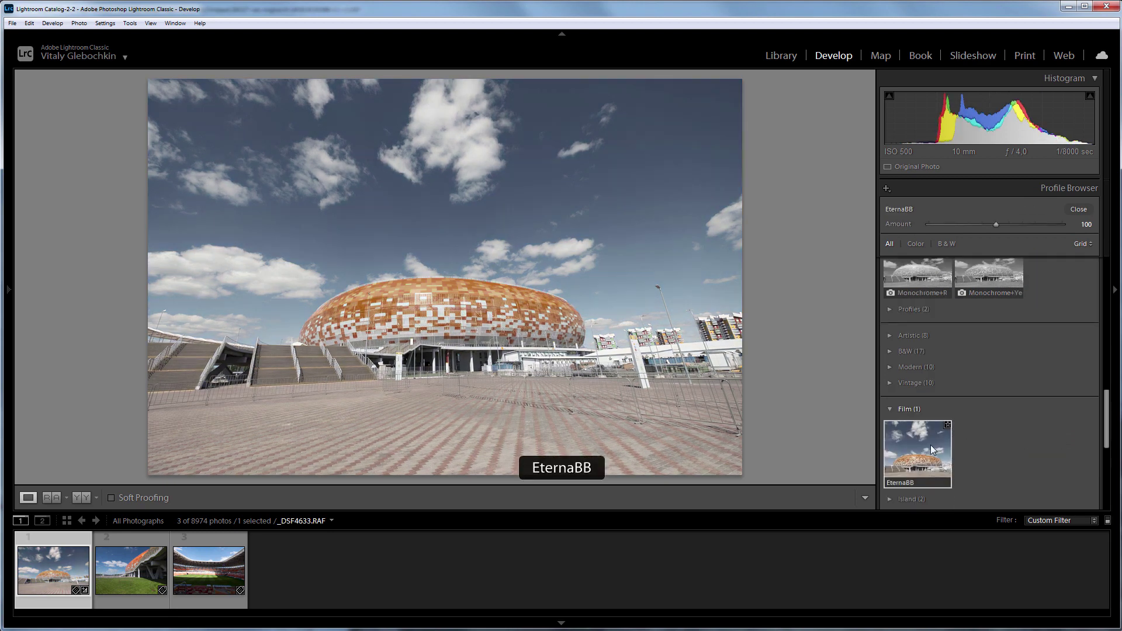
key("backslash")
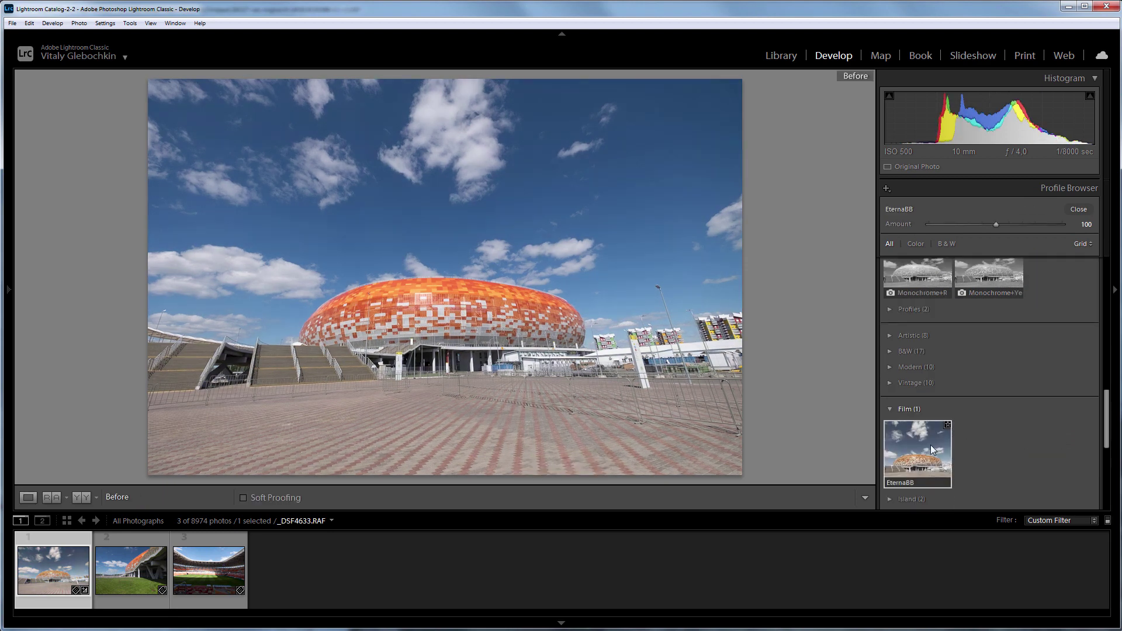
key("backslash")
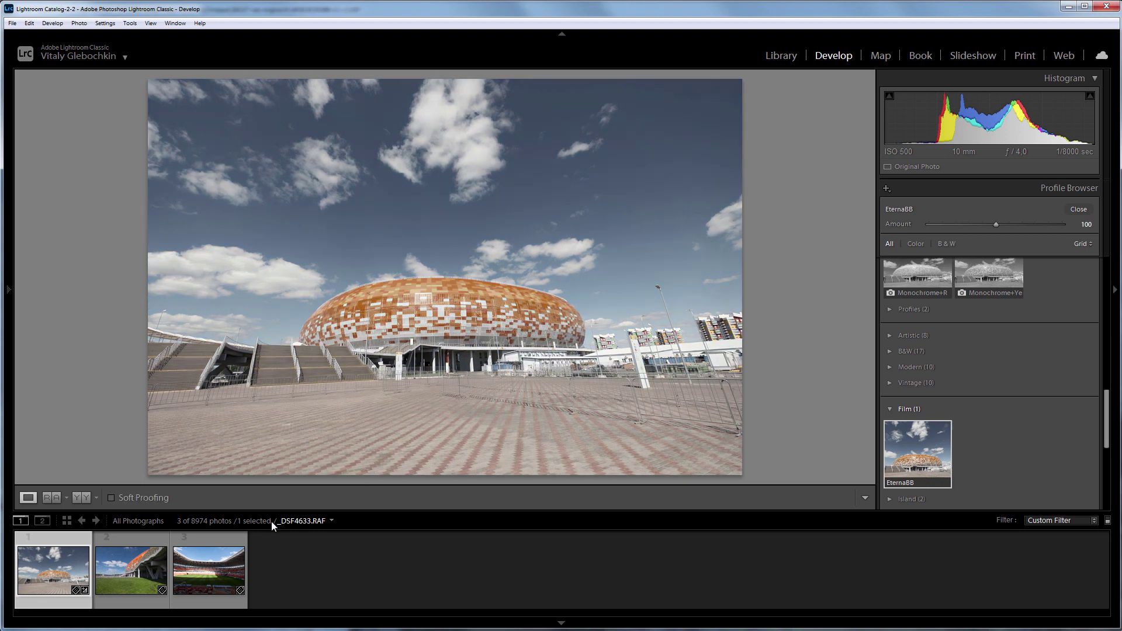
Step: Apply EternaBB to the grass-field stadium photo, then return to the Library view
left_click(120, 572)
left_click(916, 451)
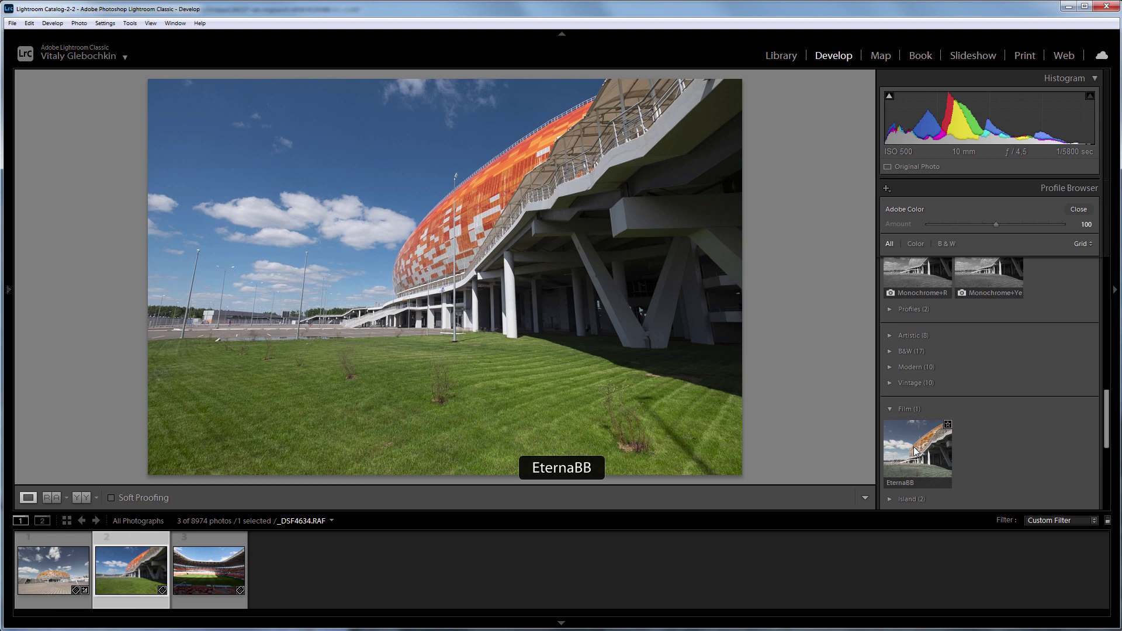
key("Right")
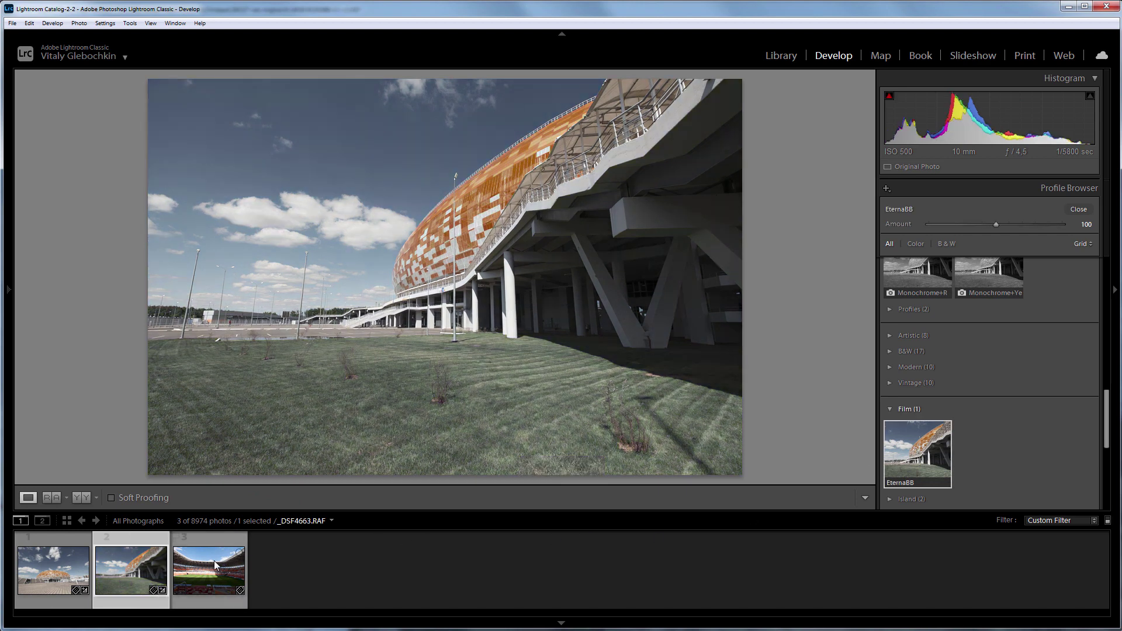
mouse_move(935, 457)
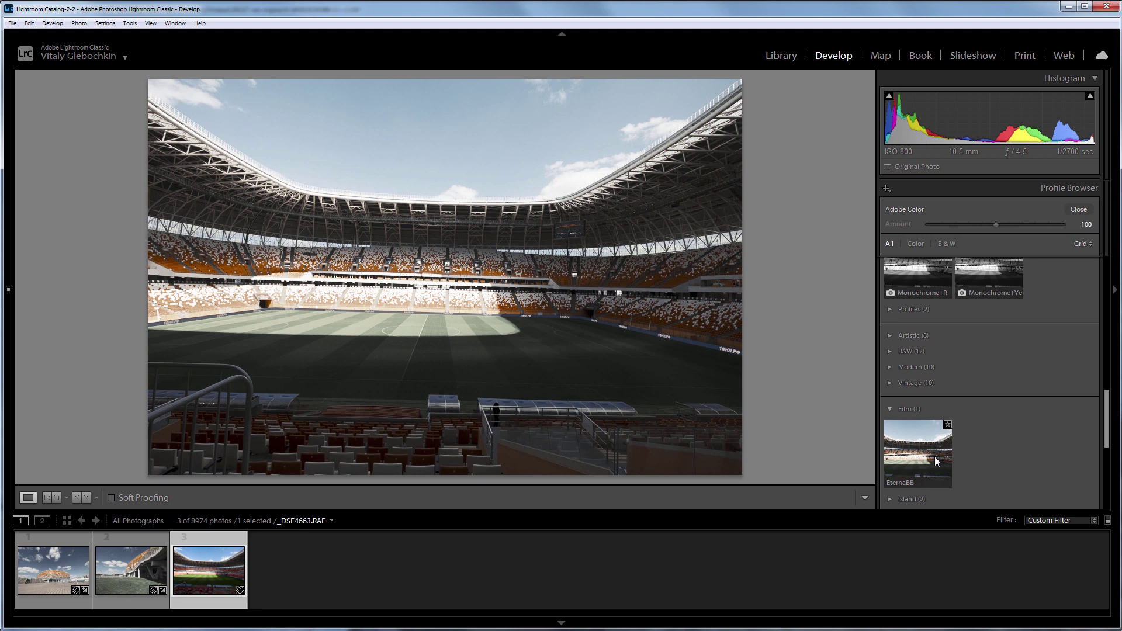
left_click(120, 564)
left_click(786, 52)
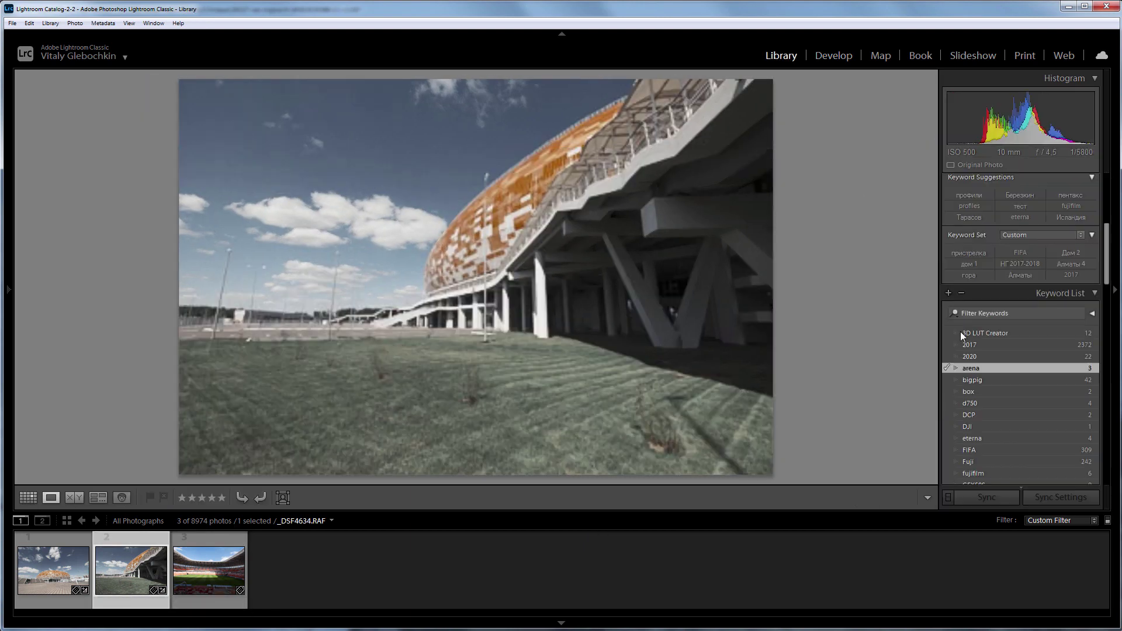
Step: Filter to eterna-keyword photos and create another virtual copy of the tree-and-tire photo
left_click(1096, 439)
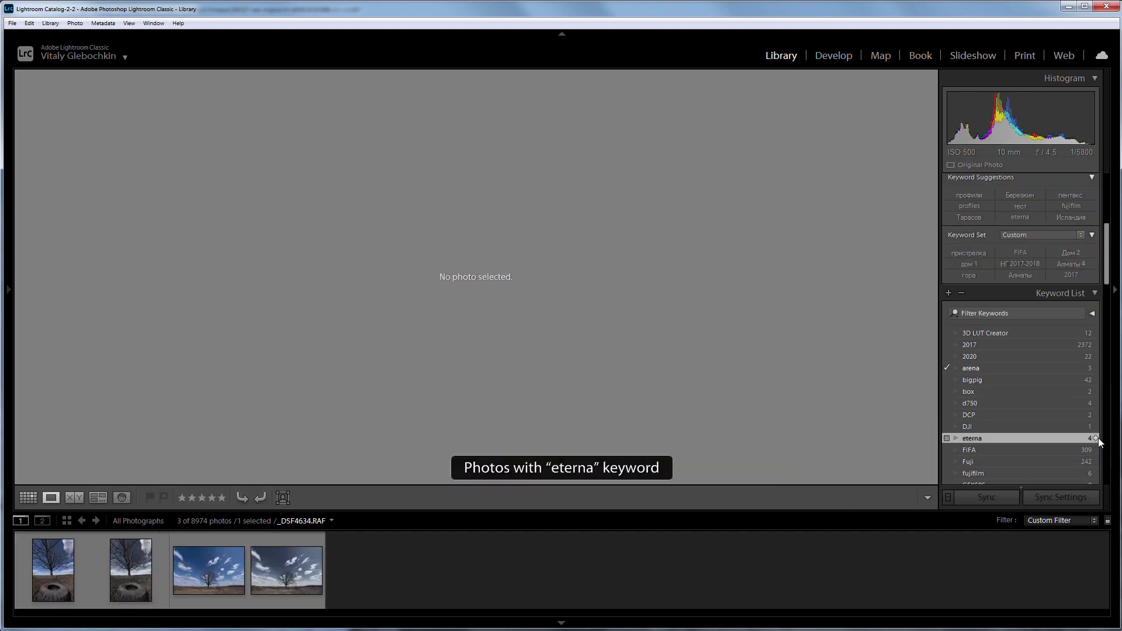
right_click(151, 583)
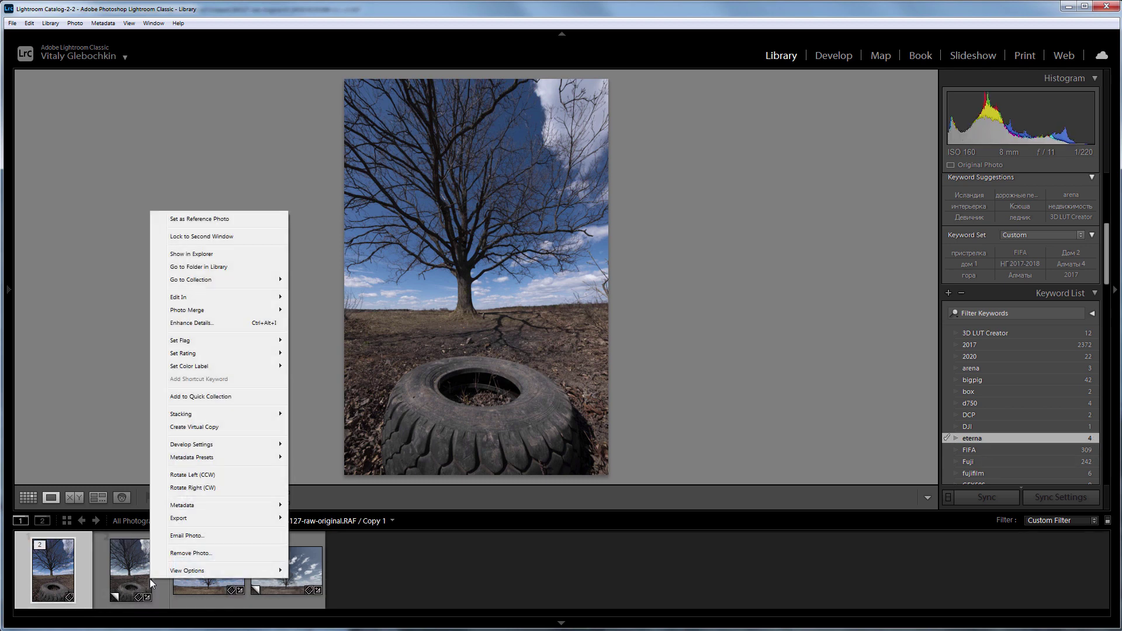
left_click(218, 428)
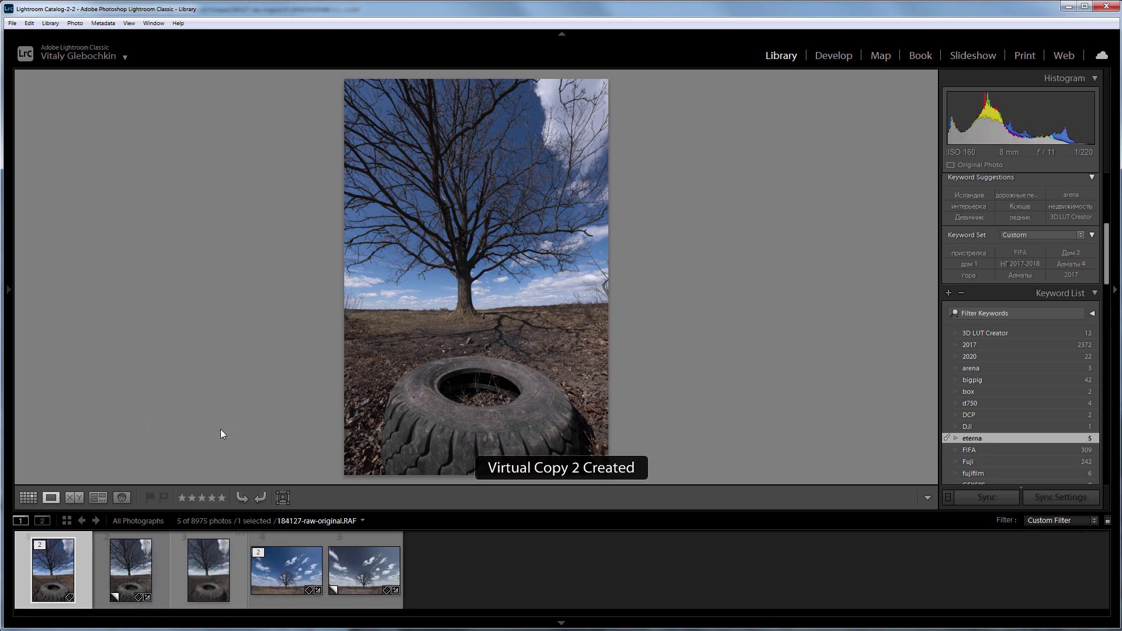
Step: Select virtual Copy 2 in Develop and bring up its profile choices
left_click(208, 561)
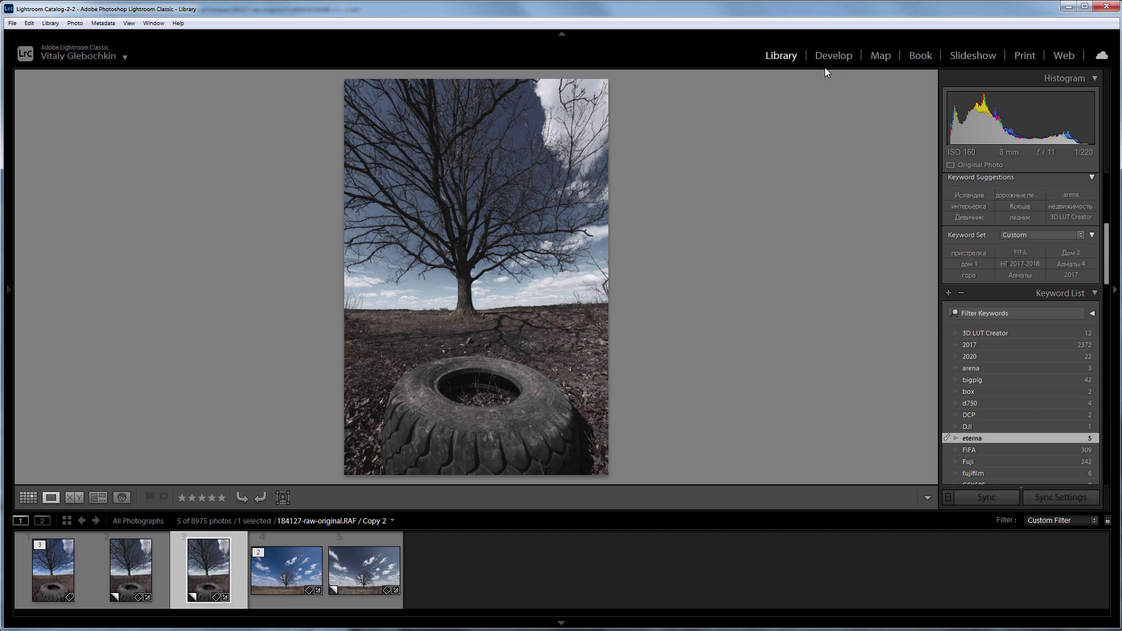
left_click(835, 55)
left_click(1087, 248)
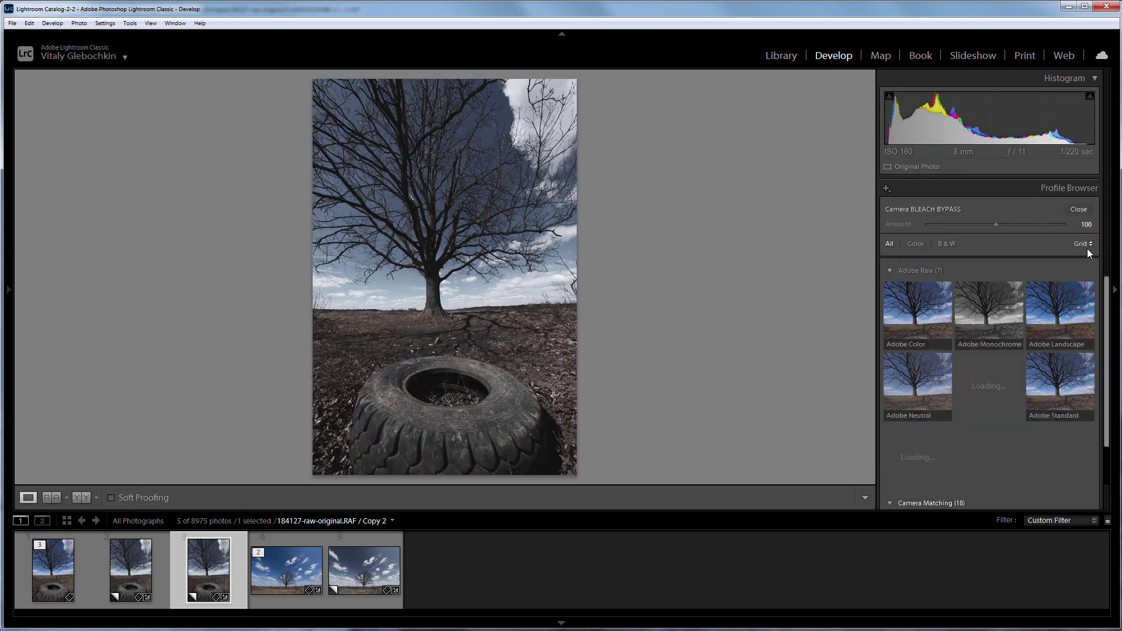
Step: Apply the EternaBB profile from the Film group to Copy 2
scroll(1068, 299, "down", 10)
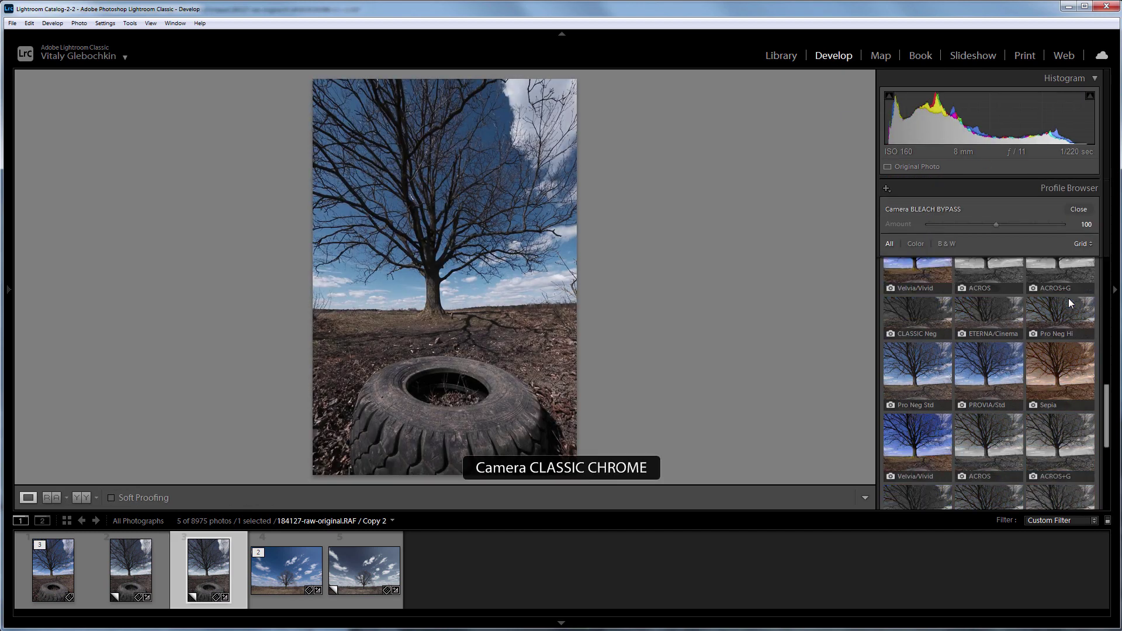
scroll(1069, 299, "down", 6)
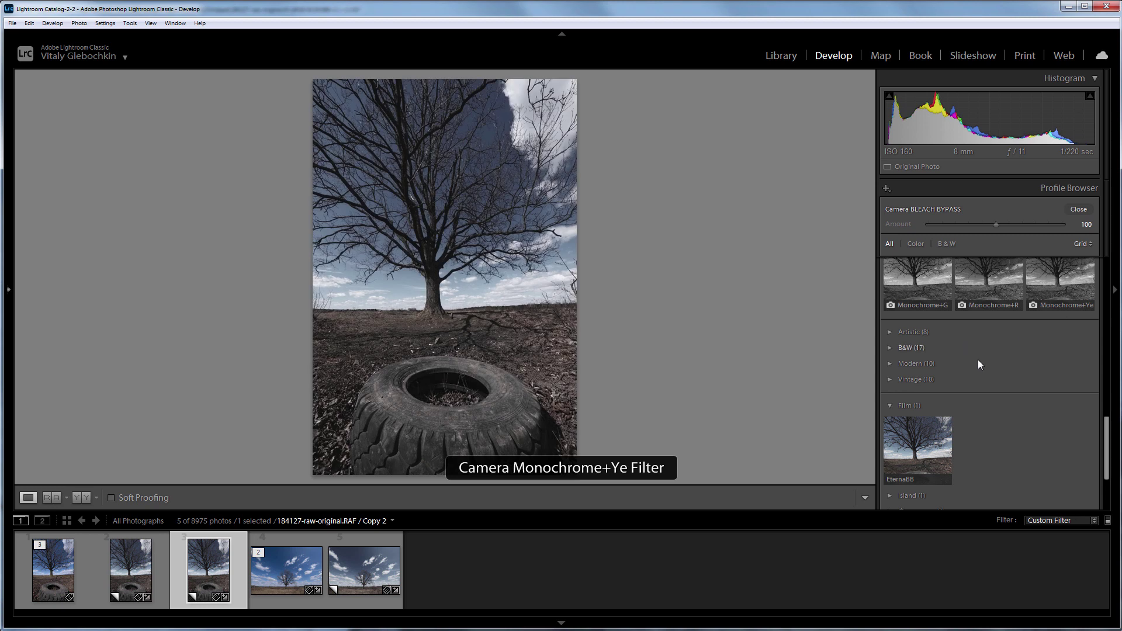
left_click(933, 436)
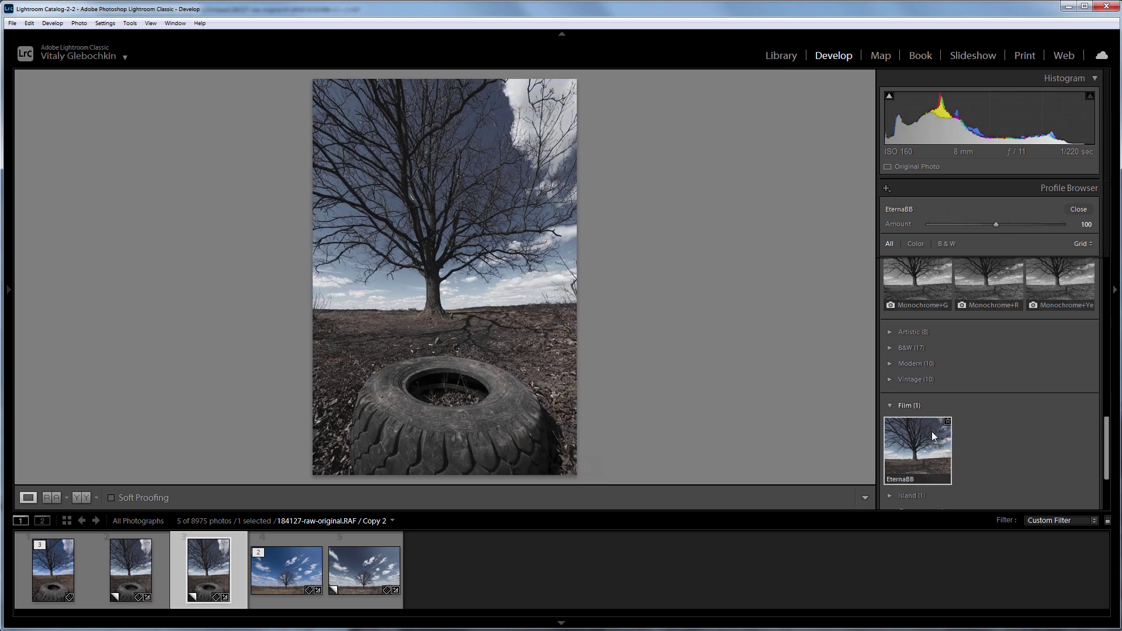
Step: Switch back and forth between Bleach Bypass Copy 1 and EternaBB Copy 2 to compare
left_click(146, 575)
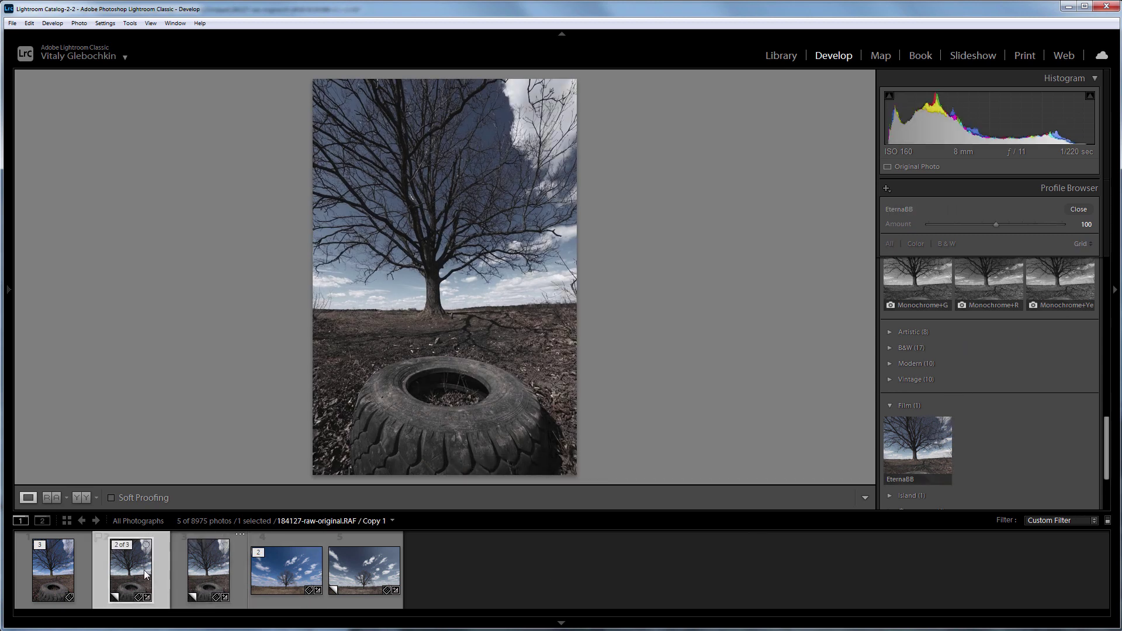
left_click(202, 574)
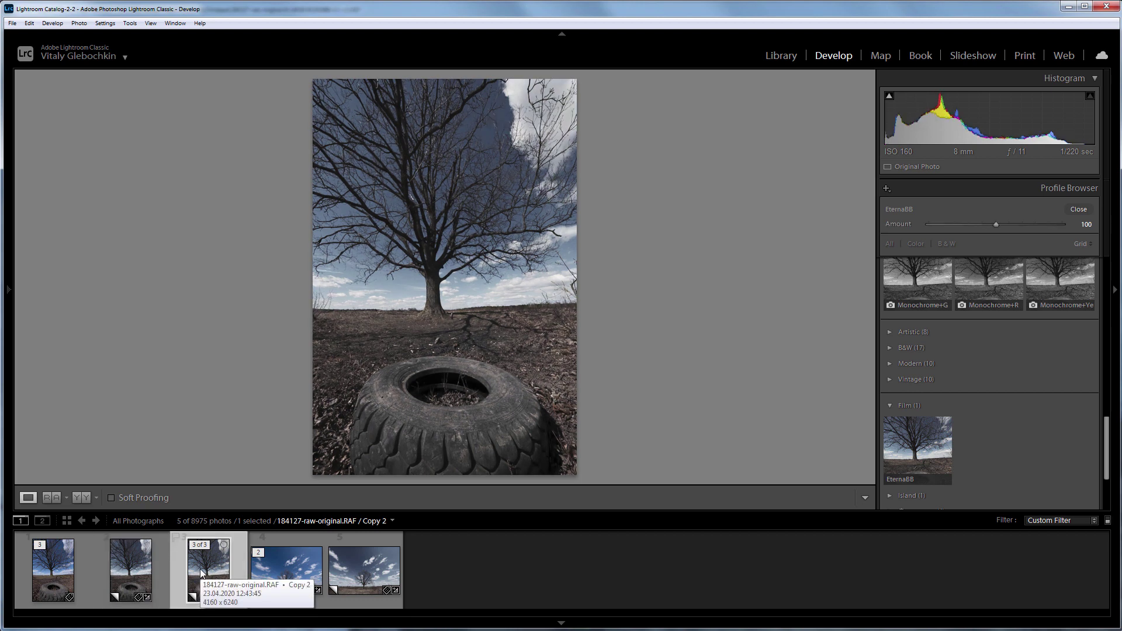
key("Left")
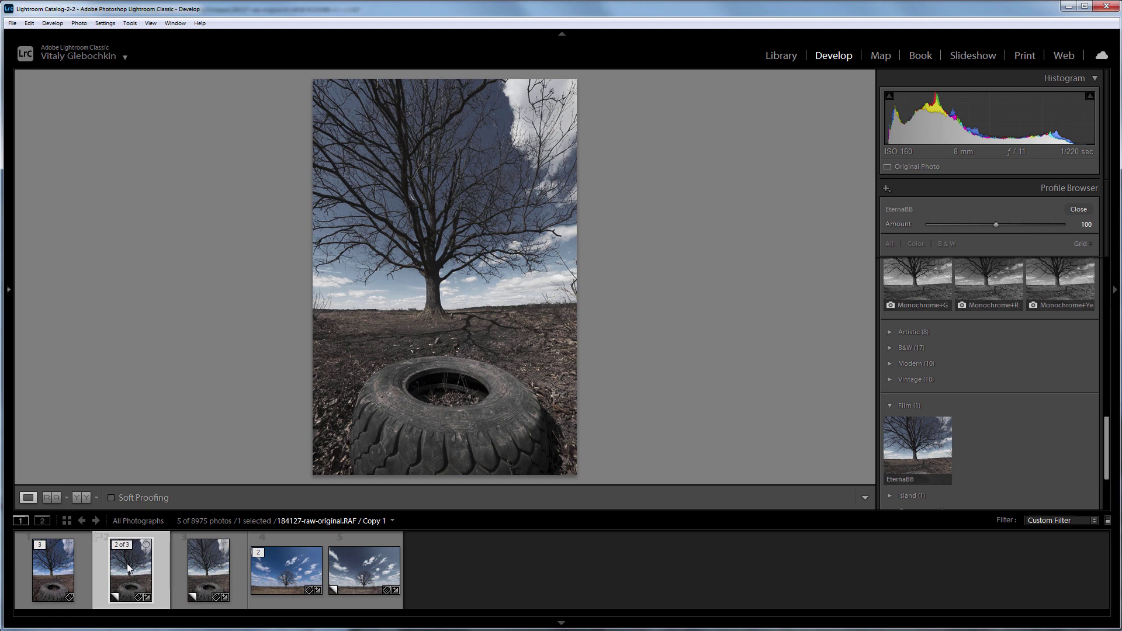
left_click(212, 574)
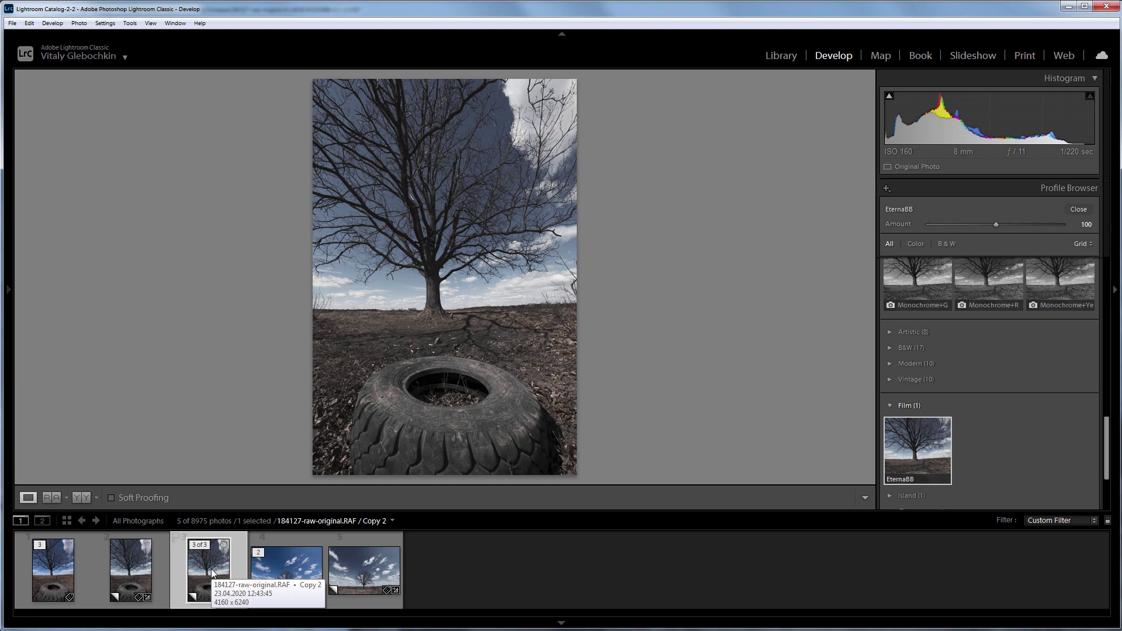
left_click(144, 571)
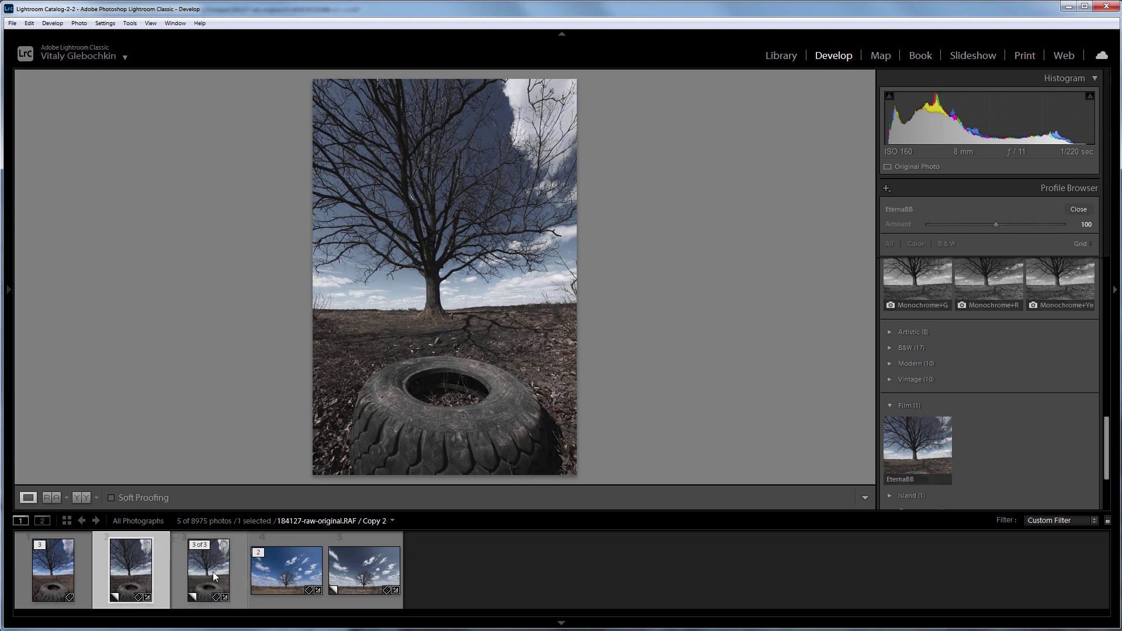
left_click(213, 576)
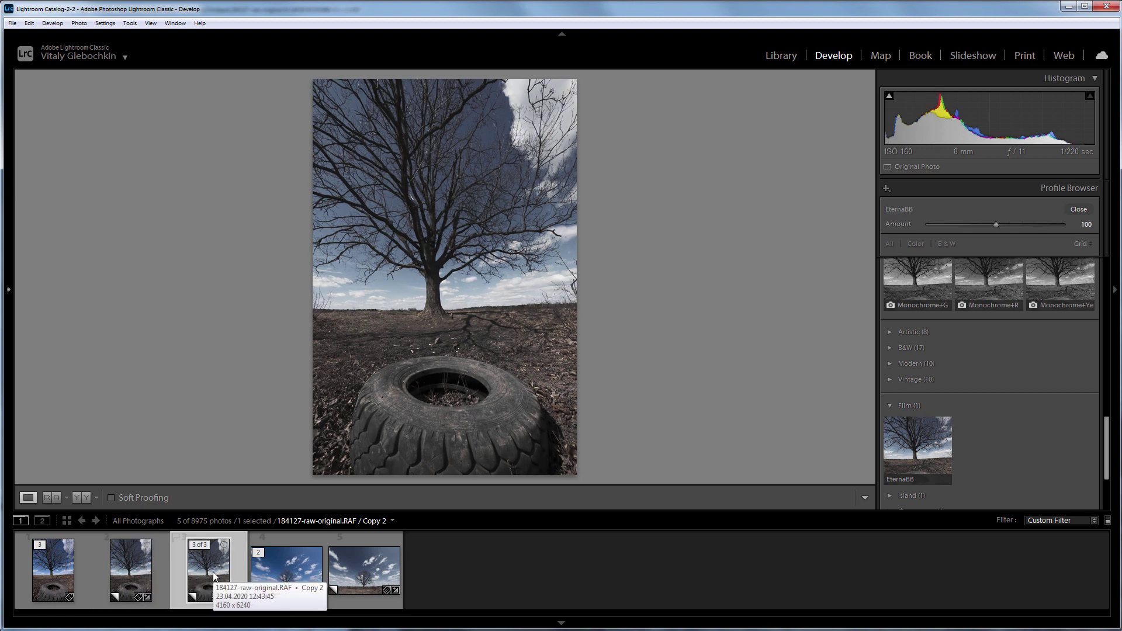